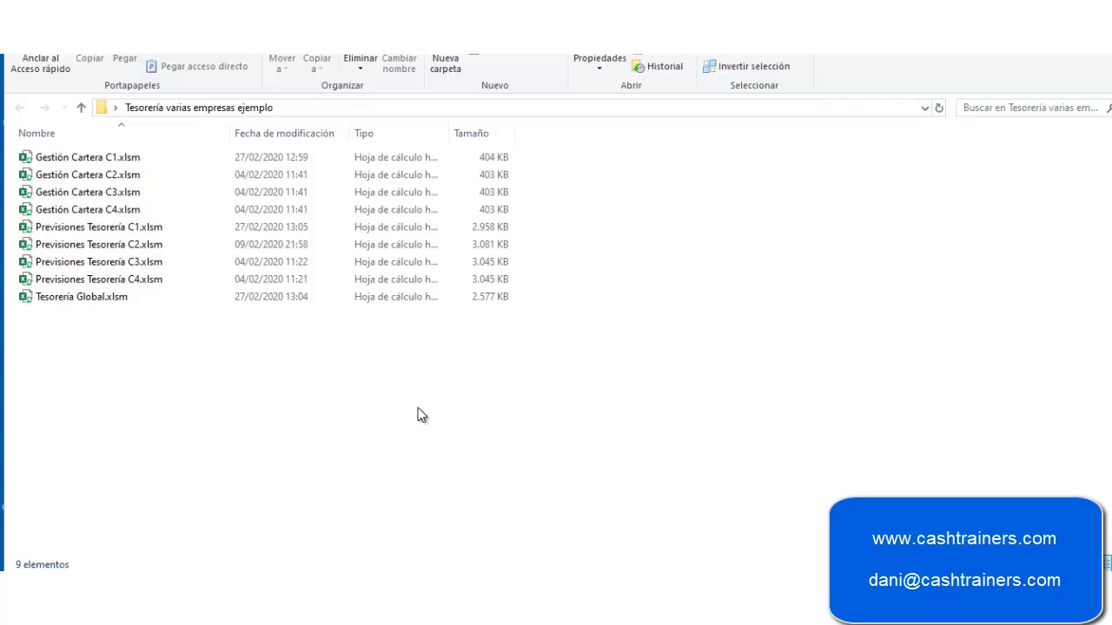
Open Gestión Cartera C1.xlsm and review its Cartera Clientes, Cartera Proveedores, Proc1 and Inicio sheets.
left_click(347, 428)
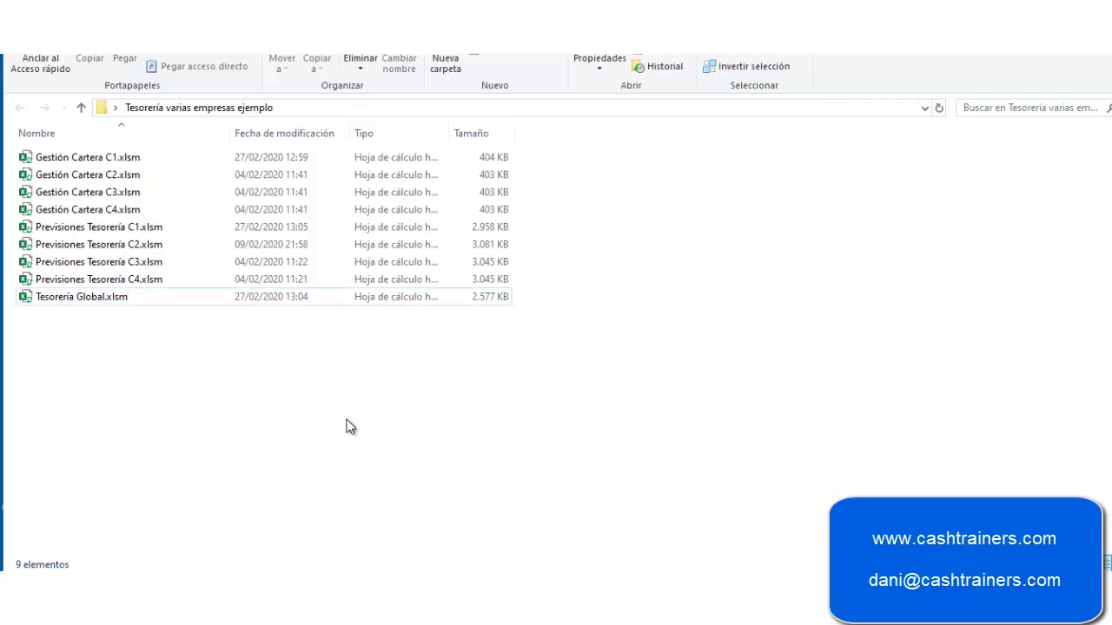
double_click(106, 159)
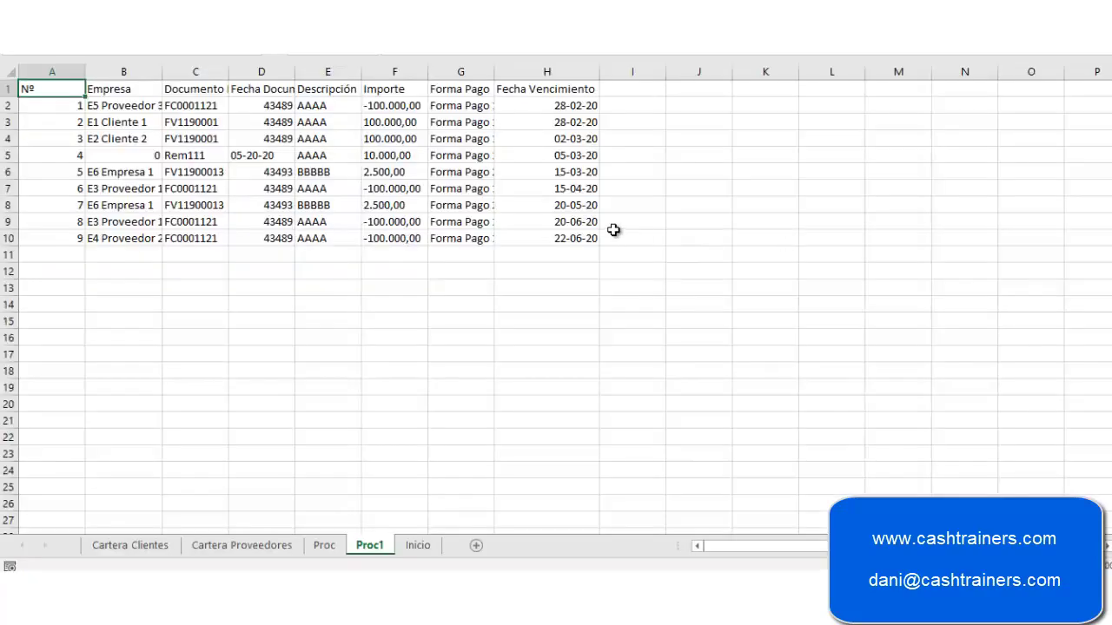
left_click(122, 546)
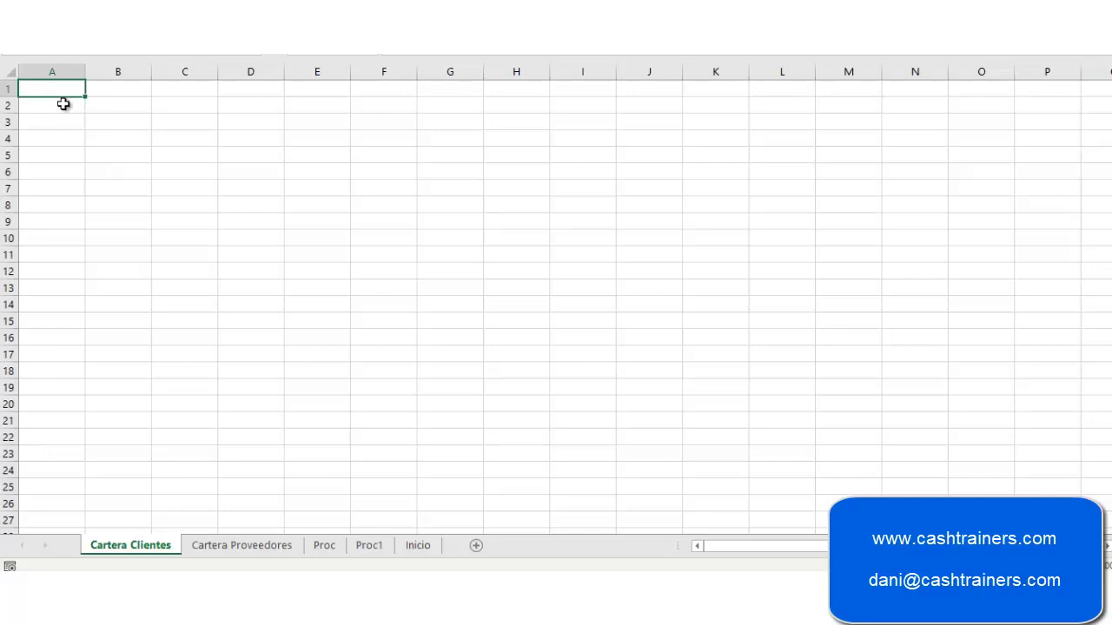
left_click(215, 550)
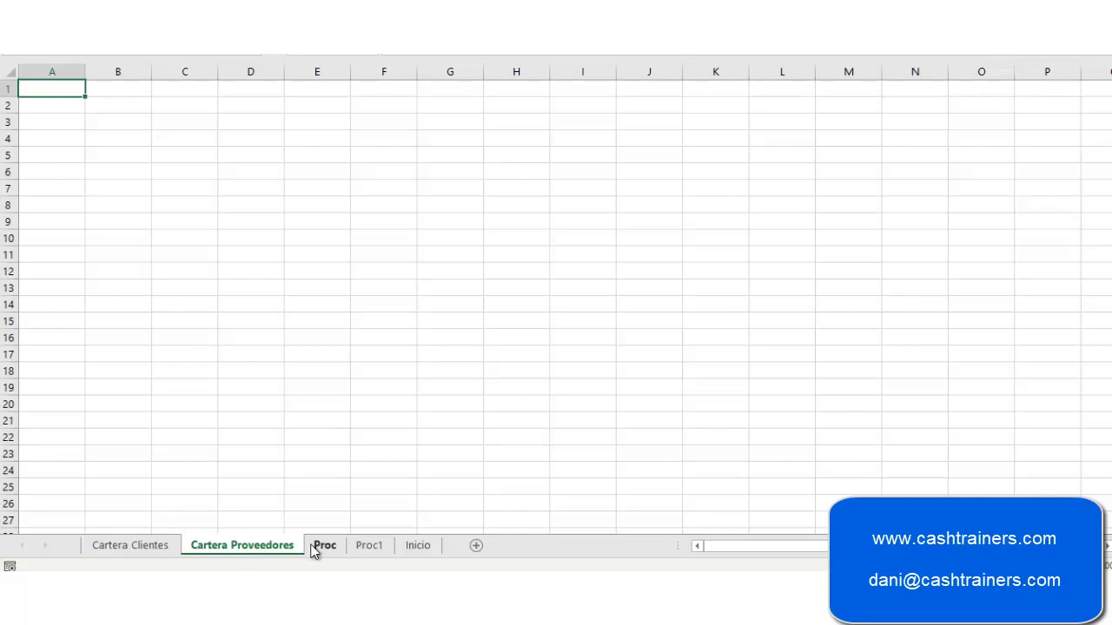
left_click(417, 546)
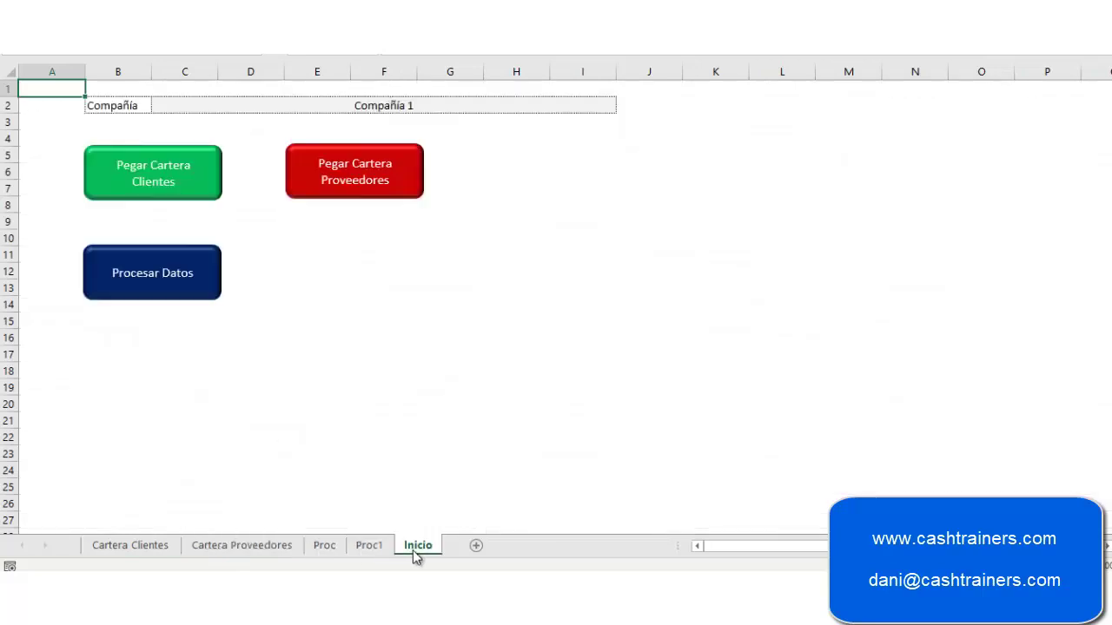
left_click(323, 320)
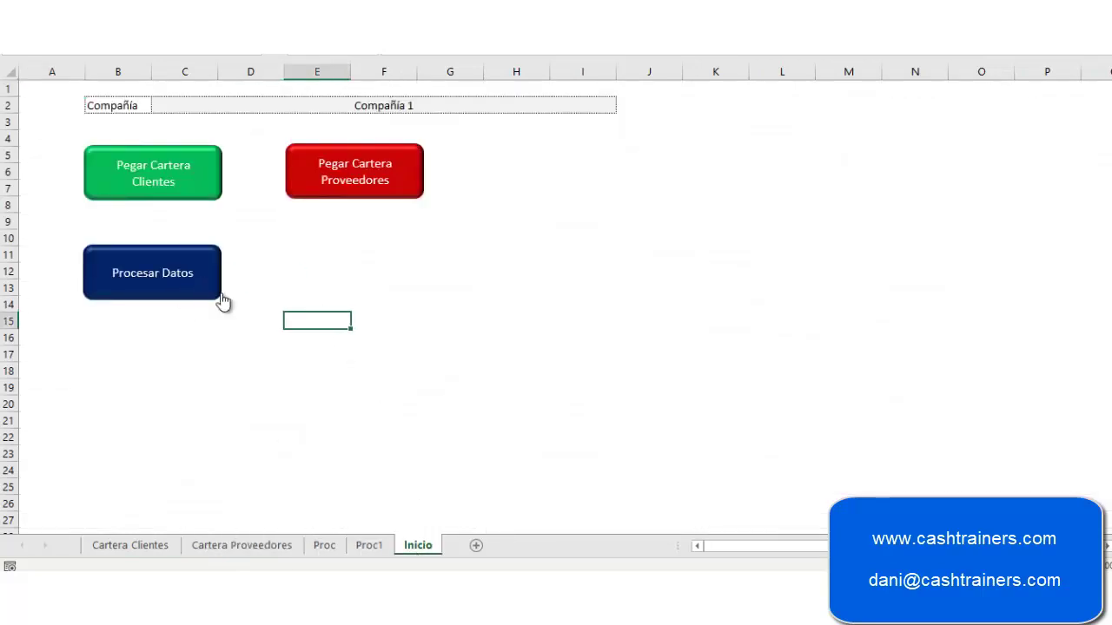
left_click(371, 547)
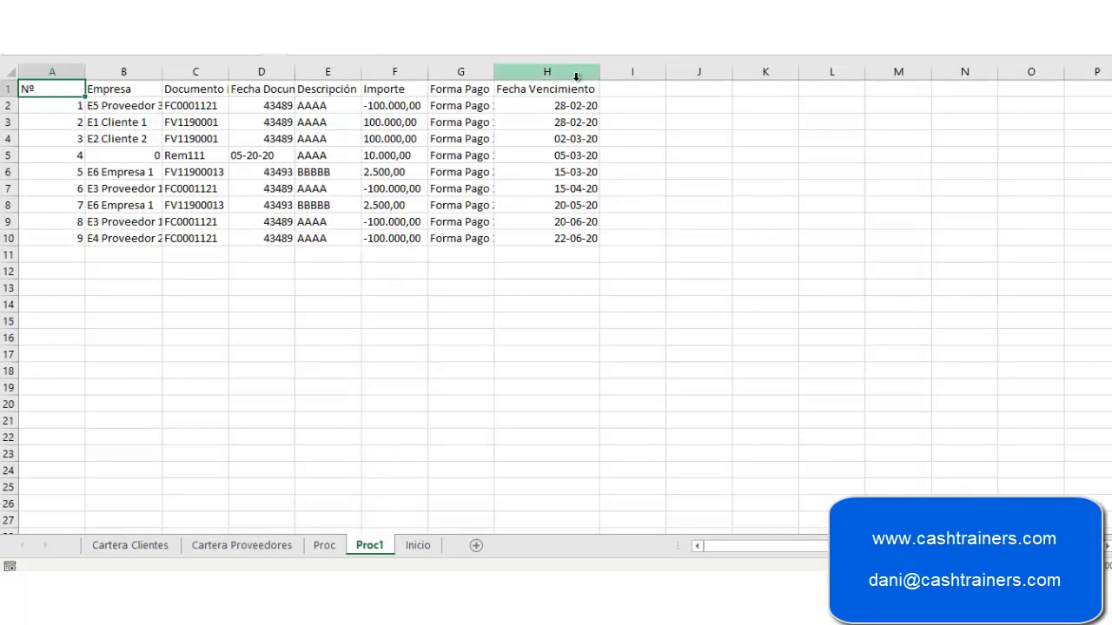
left_click(429, 546)
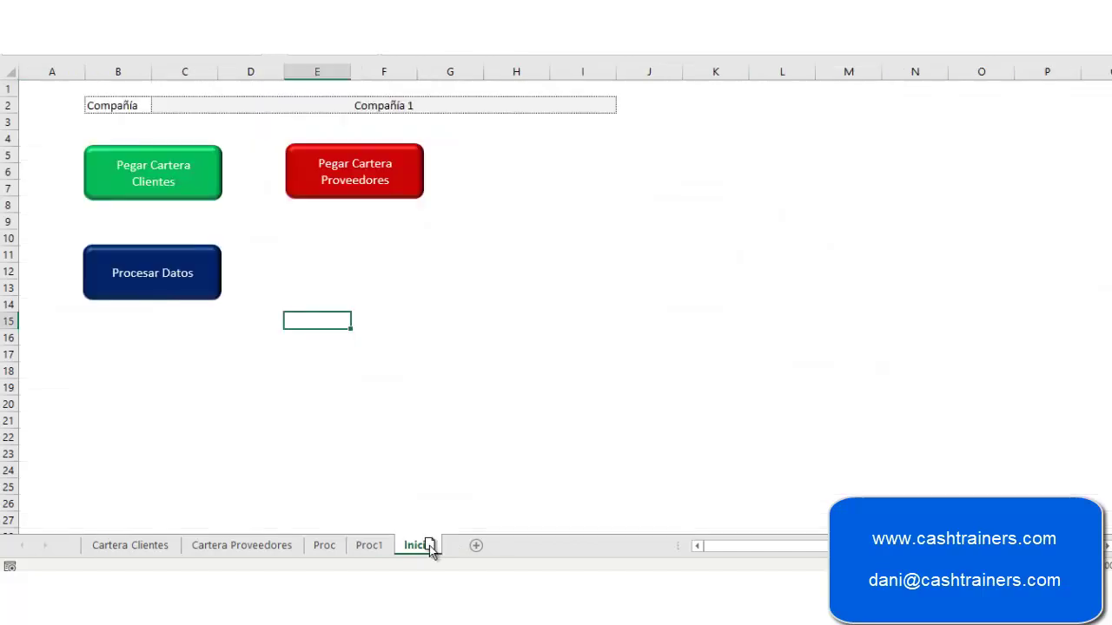
left_click(449, 383)
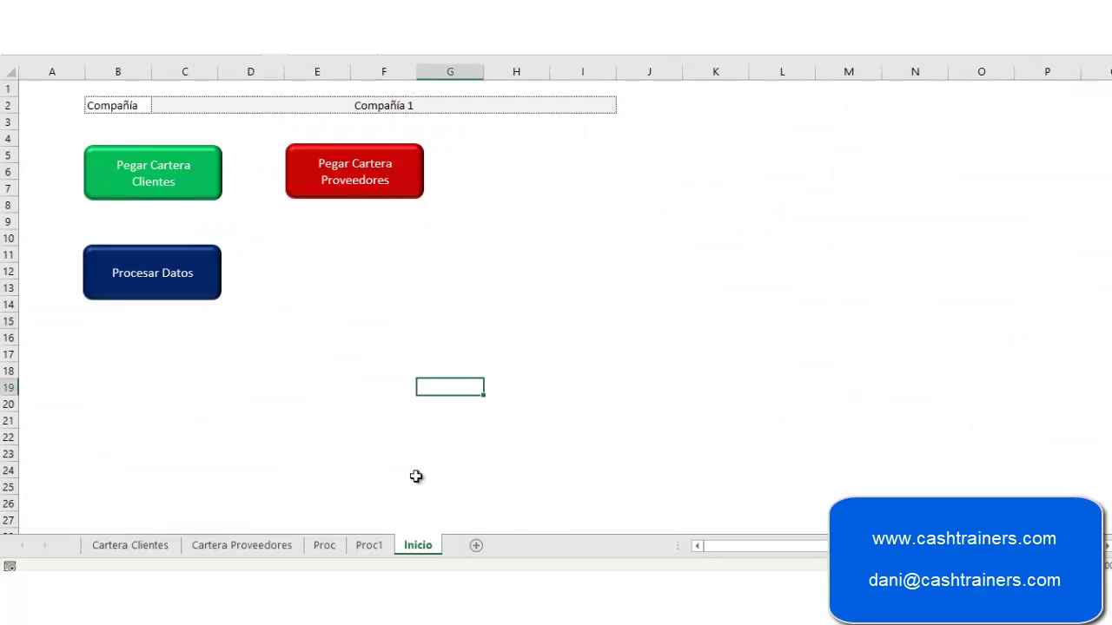
left_click(371, 547)
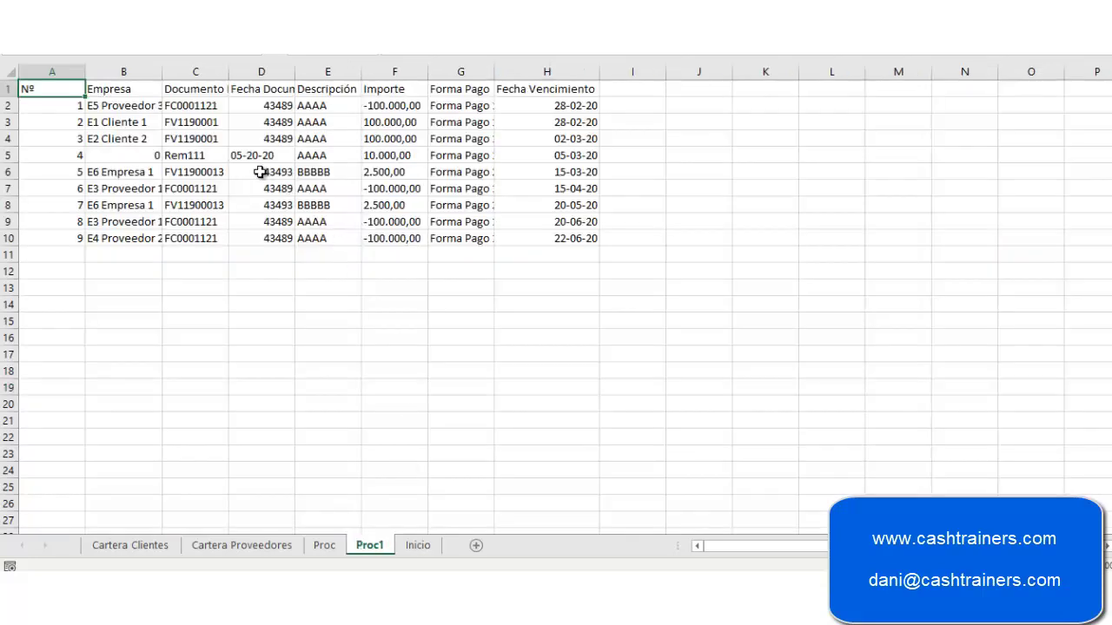
left_click(419, 547)
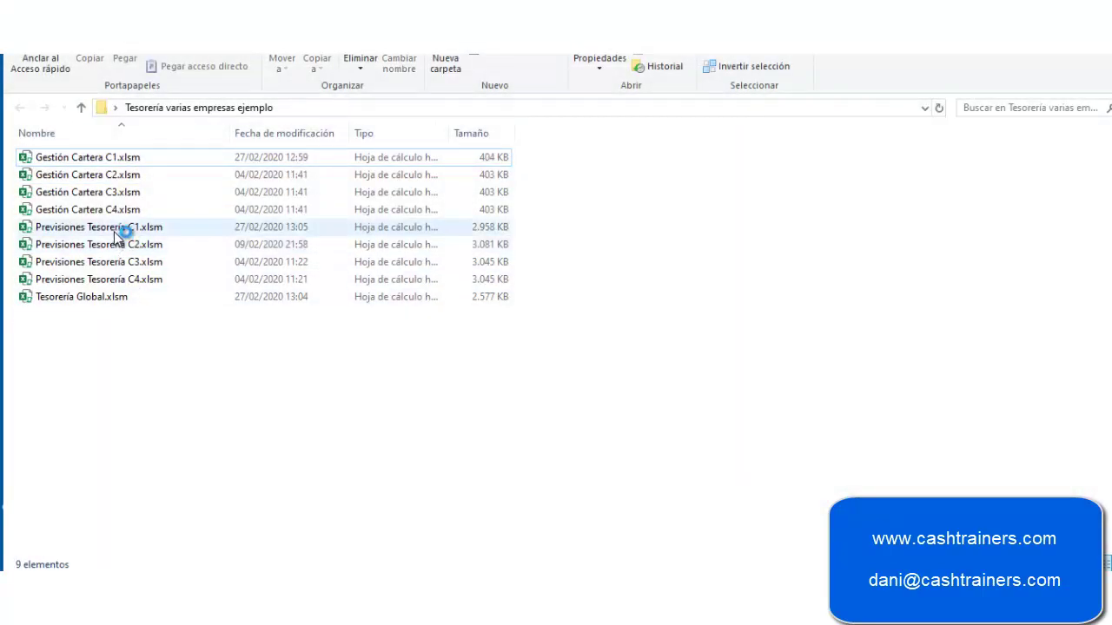
Open Previsiones Tesorería C1.xlsm from the treasury workbooks folder.
double_click(114, 229)
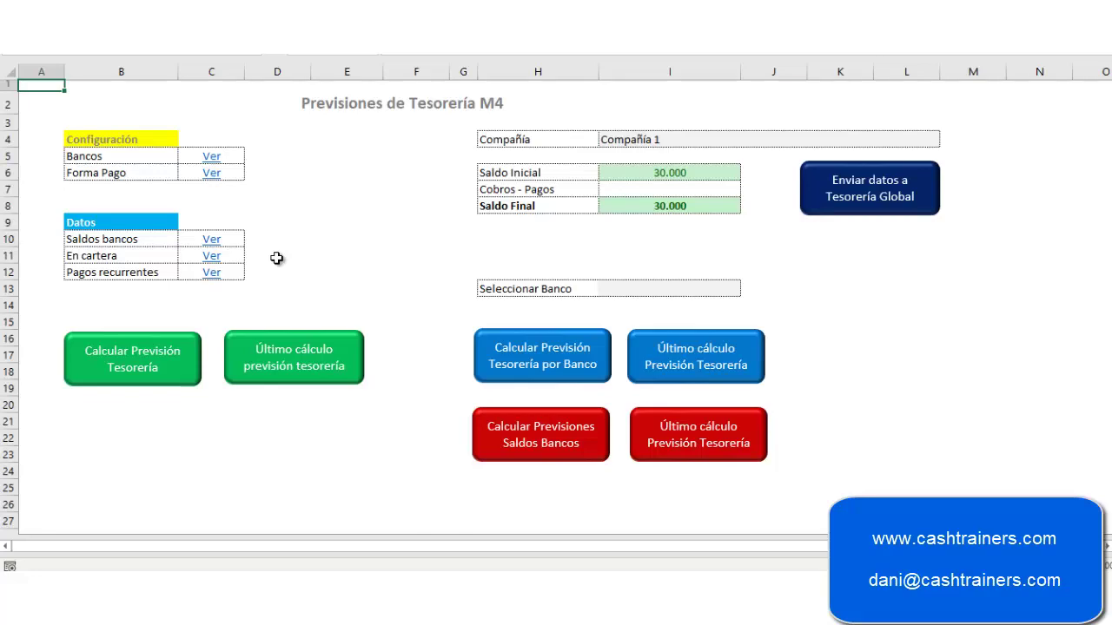
left_click(215, 272)
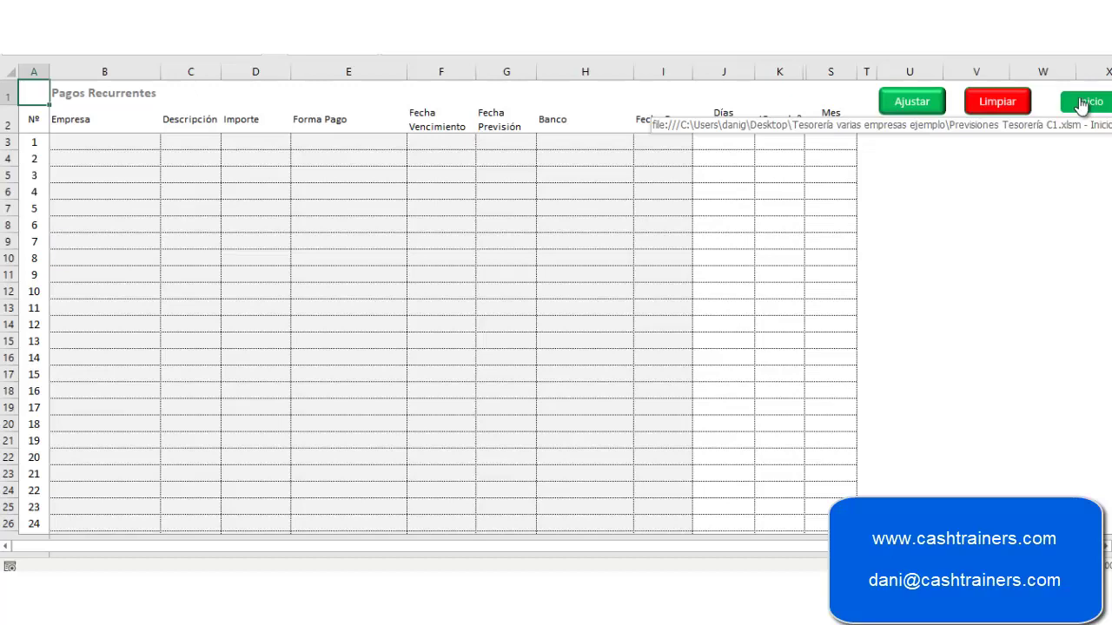
left_click(1081, 104)
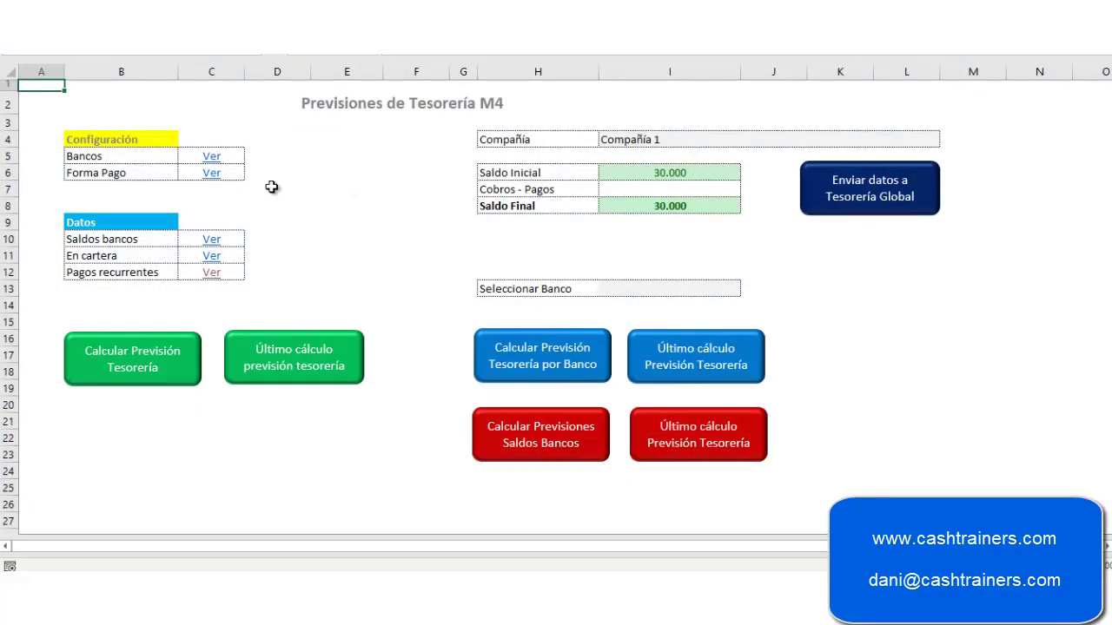
left_click(211, 156)
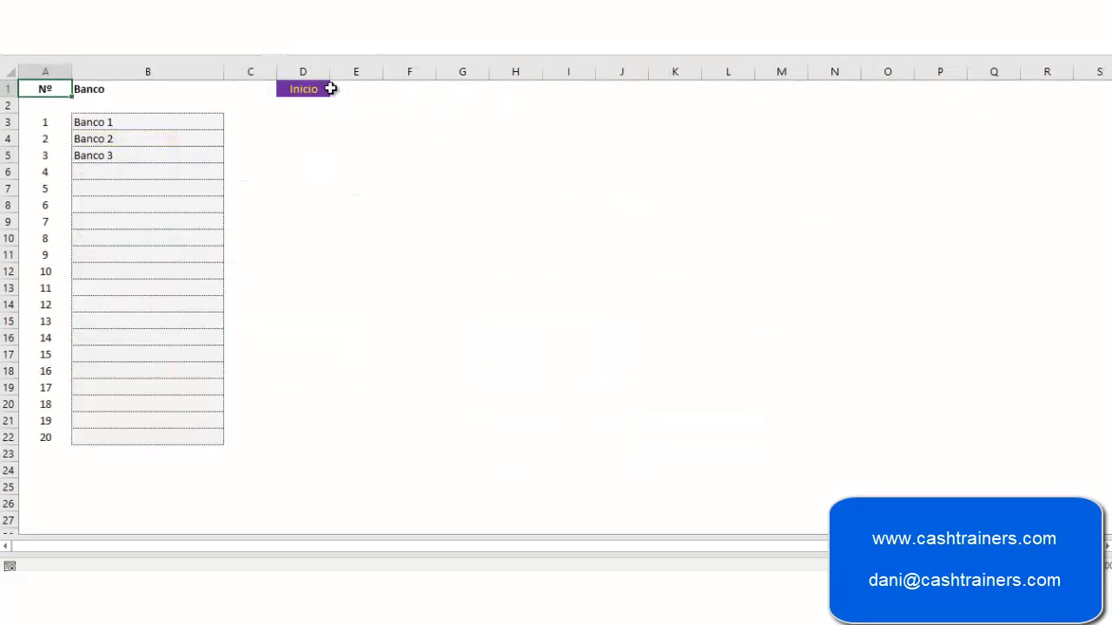
left_click(303, 89)
left_click(209, 171)
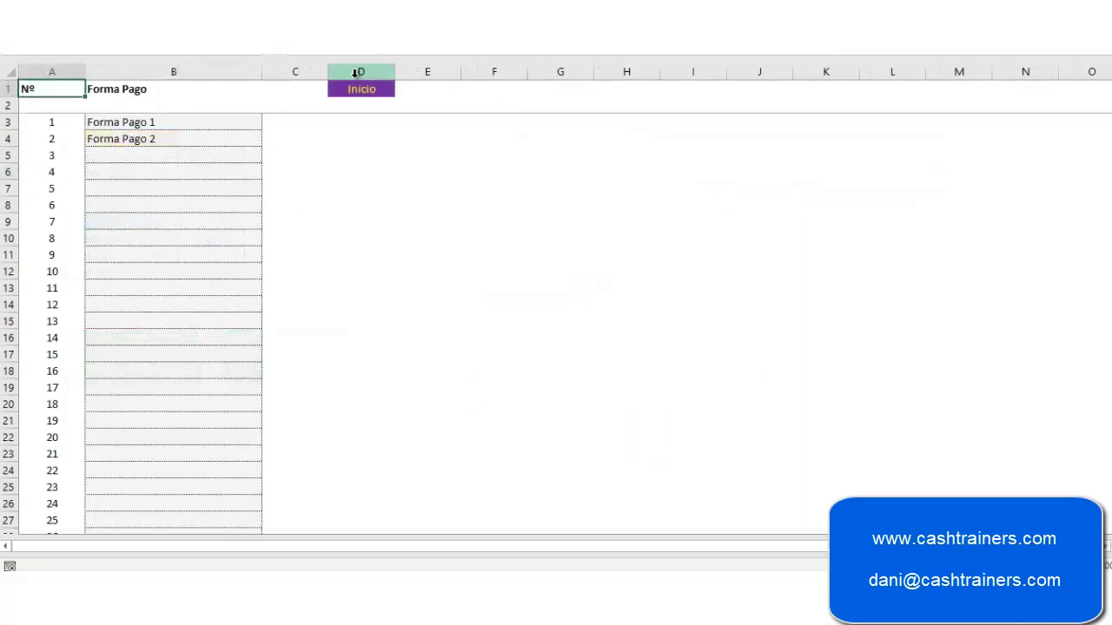
left_click(361, 90)
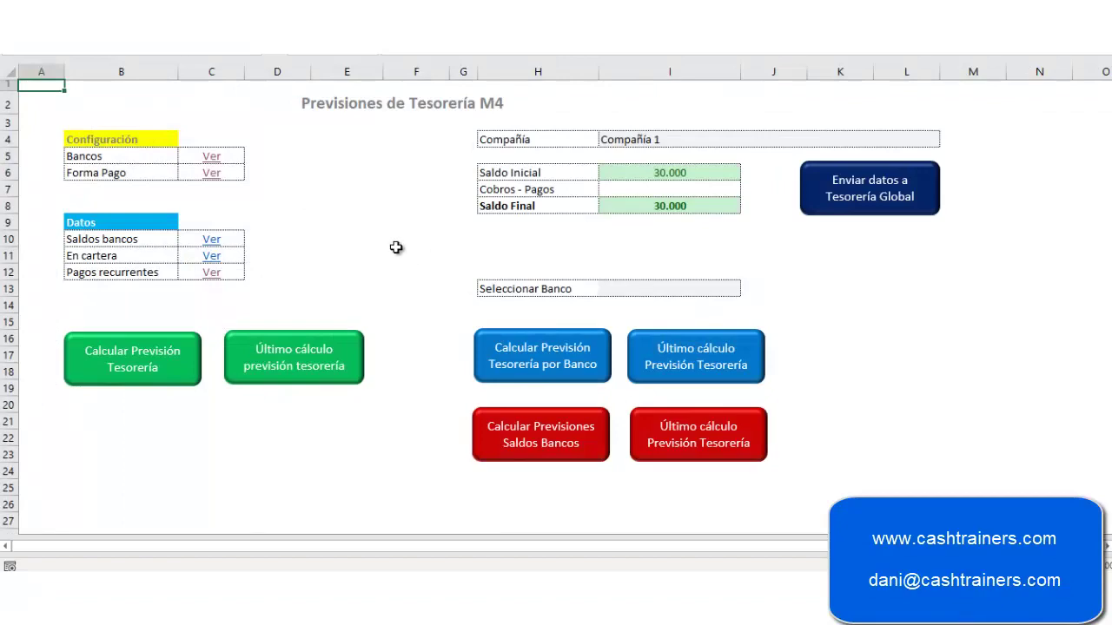
left_click(213, 240)
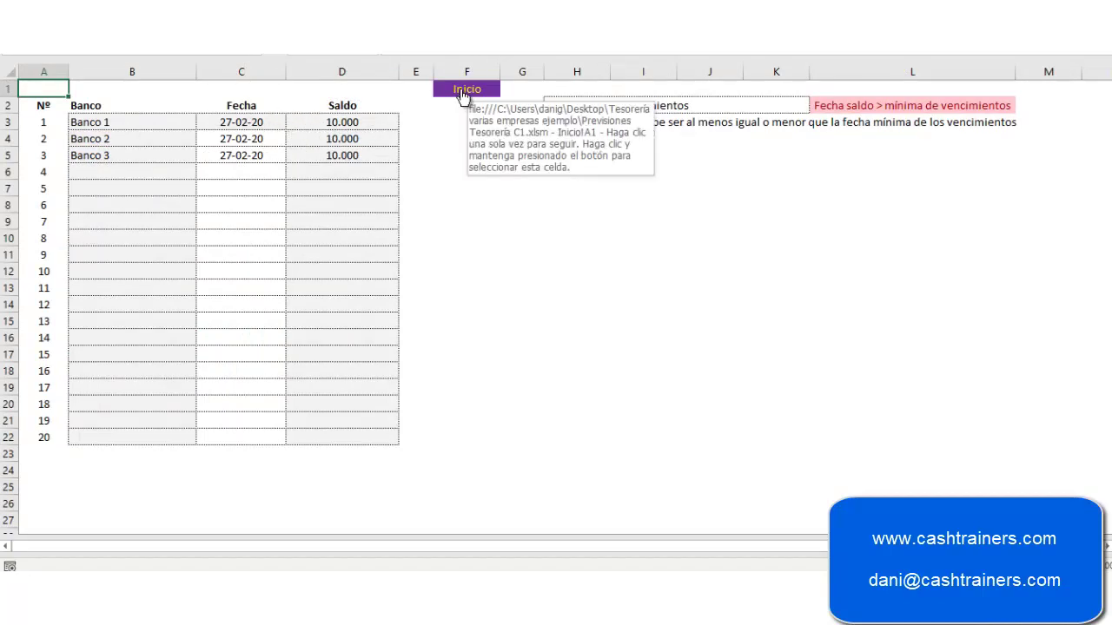
left_click(465, 96)
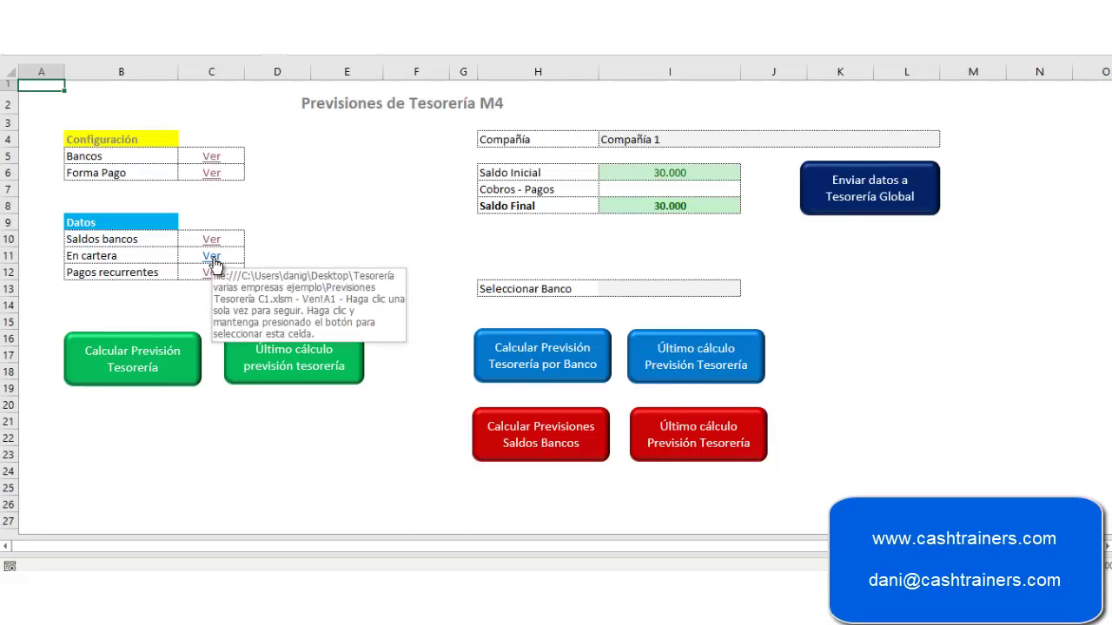
Import the nine portfolio entries from Gestión Cartera C1.xlsm into the Saldos en cartera sheet.
left_click(212, 258)
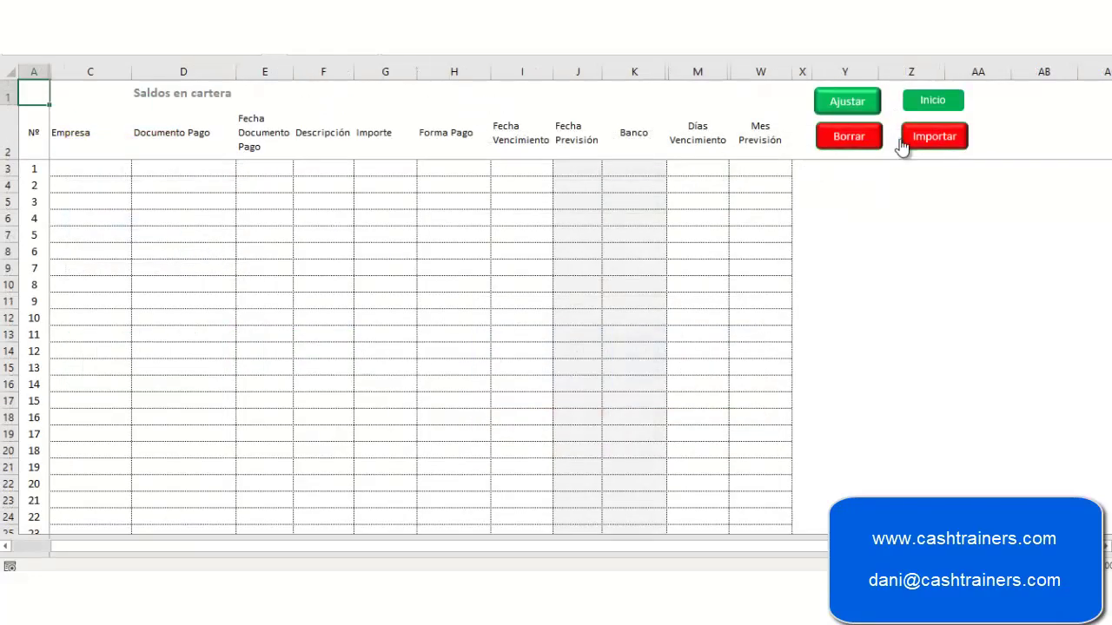
left_click(955, 150)
left_click(931, 128)
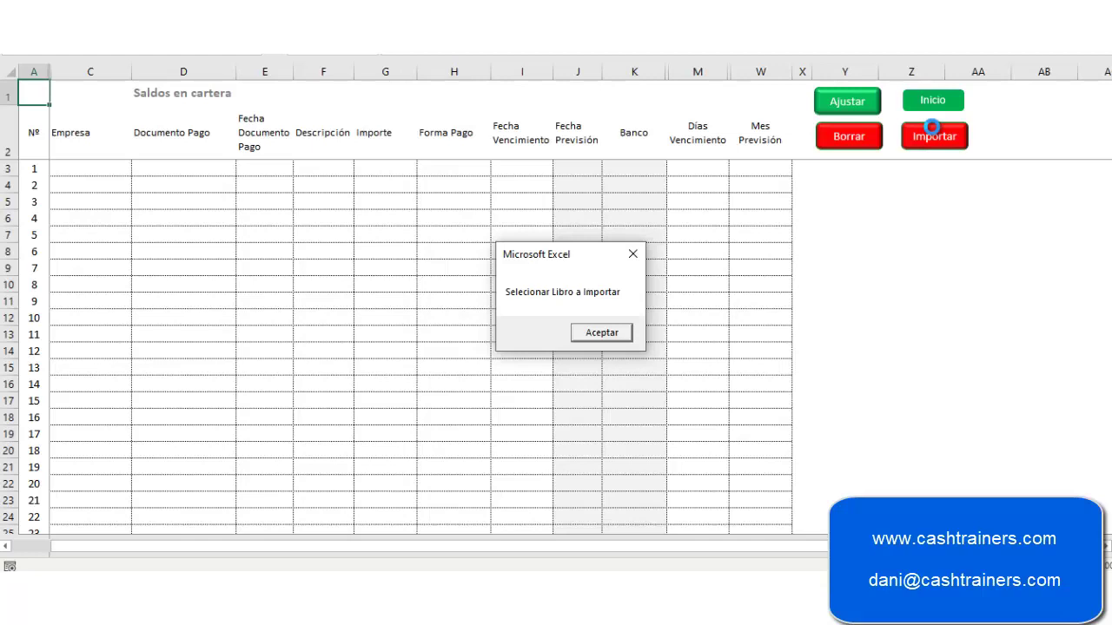
key("Return")
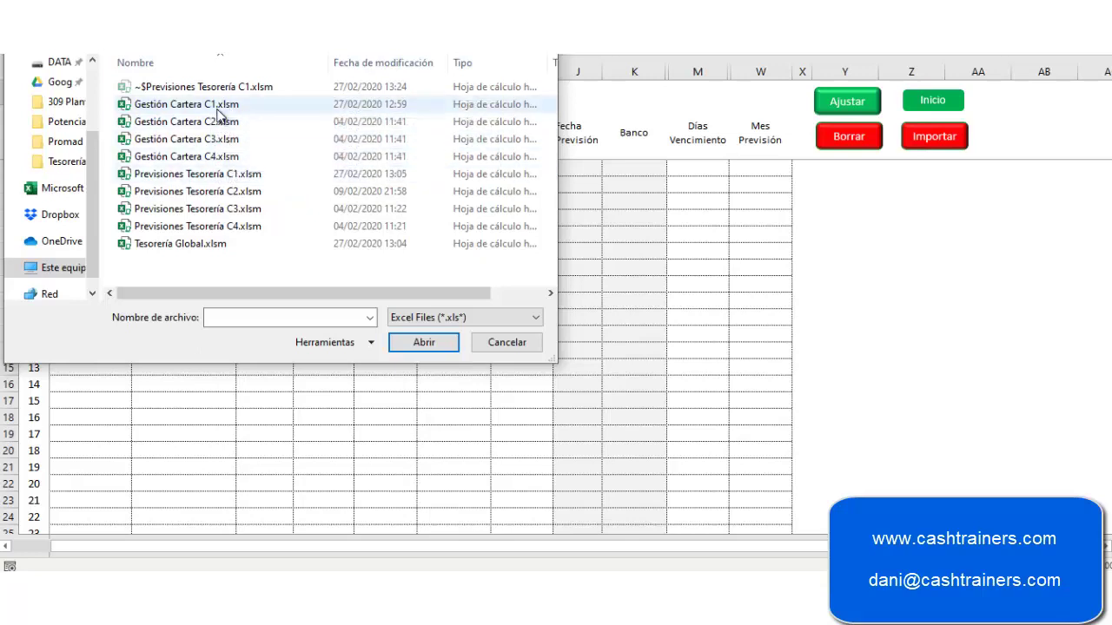
double_click(217, 106)
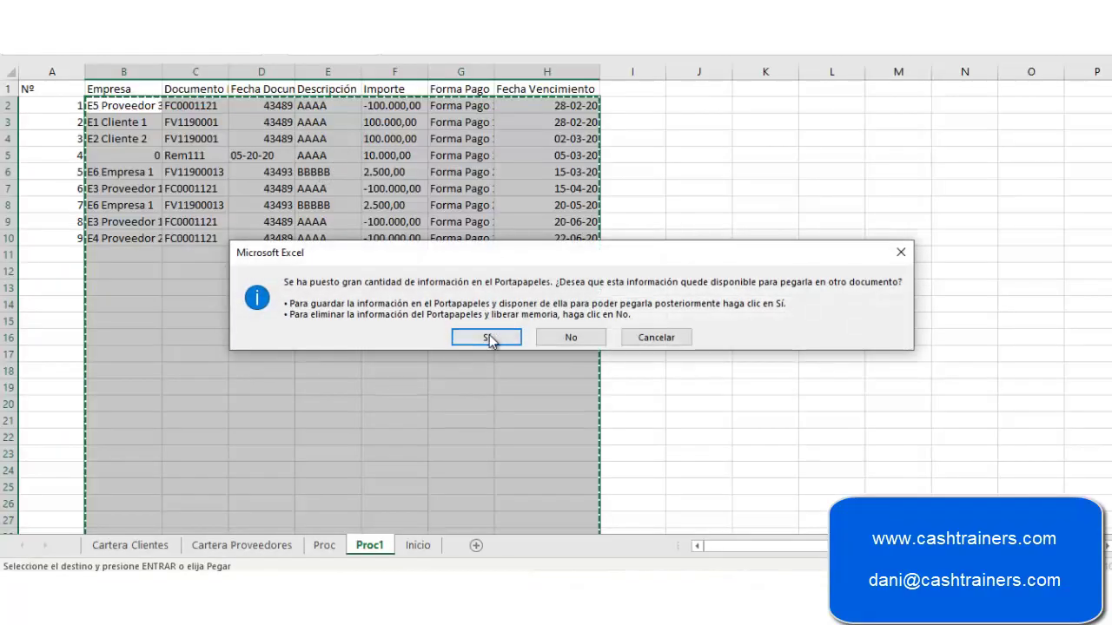
left_click(488, 337)
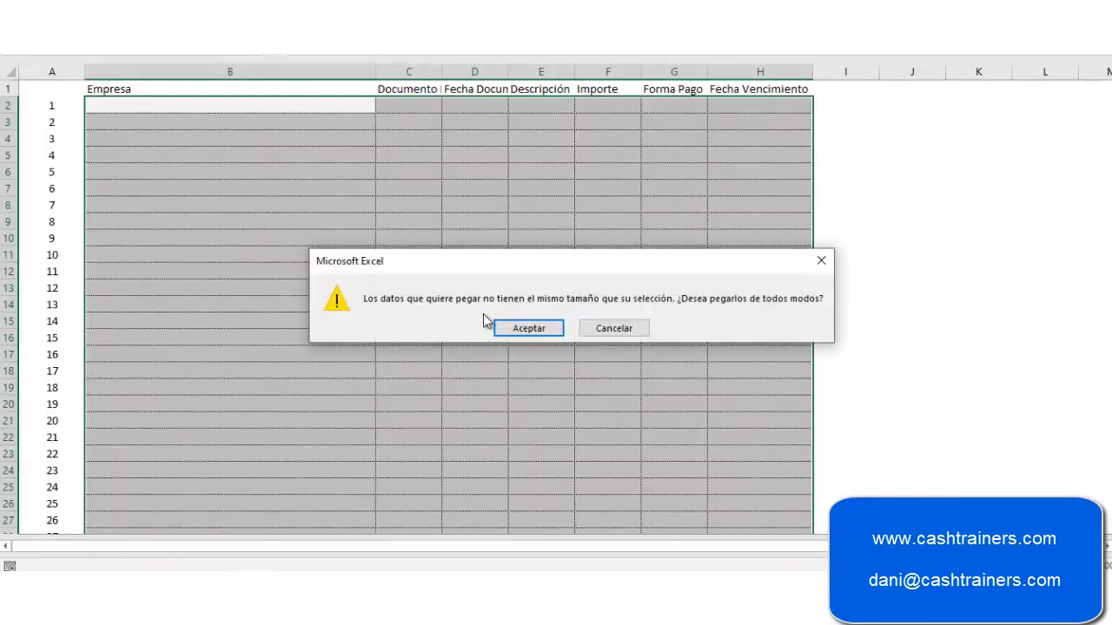
left_click(502, 326)
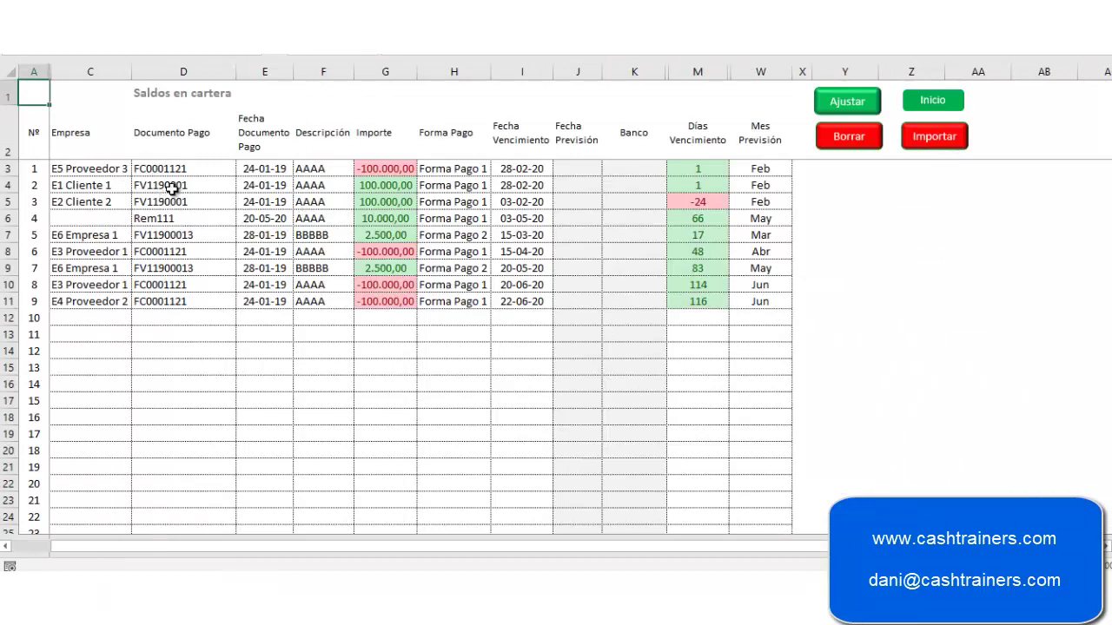
Assign Banco 1 to the first receivable (K3) and Banco 2 to E1 Cliente 1 (K4).
left_click(839, 184)
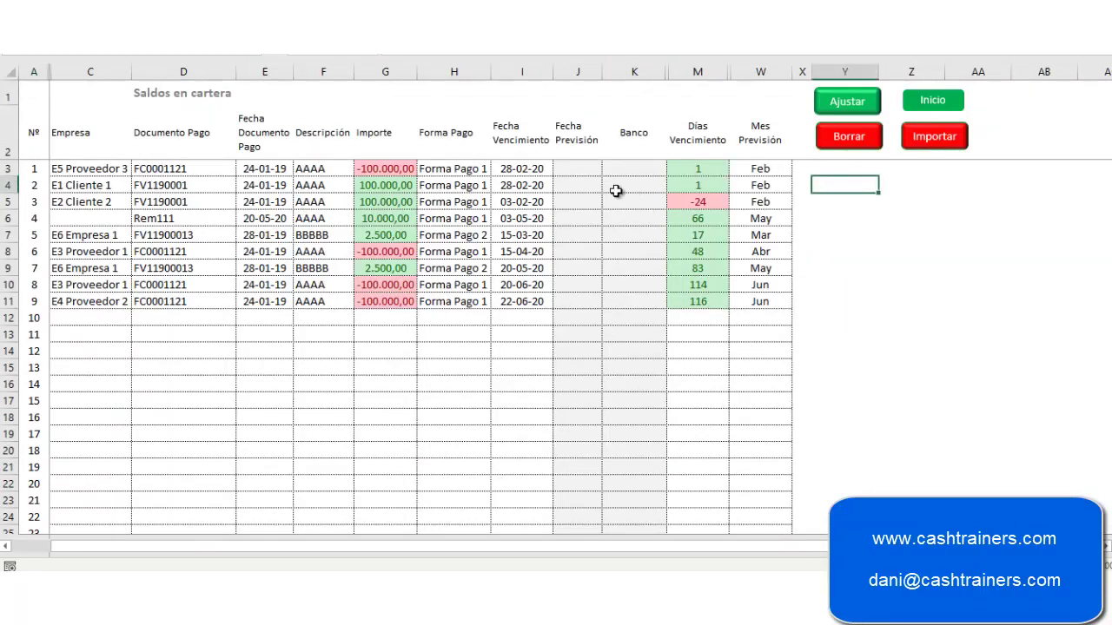
left_click(635, 169)
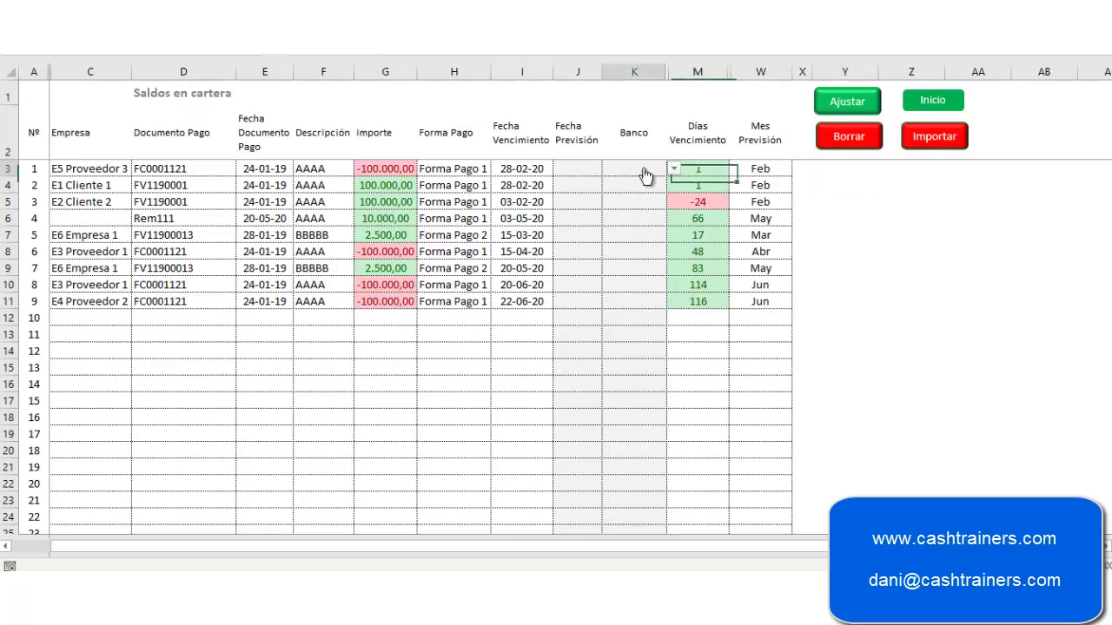
left_click(674, 169)
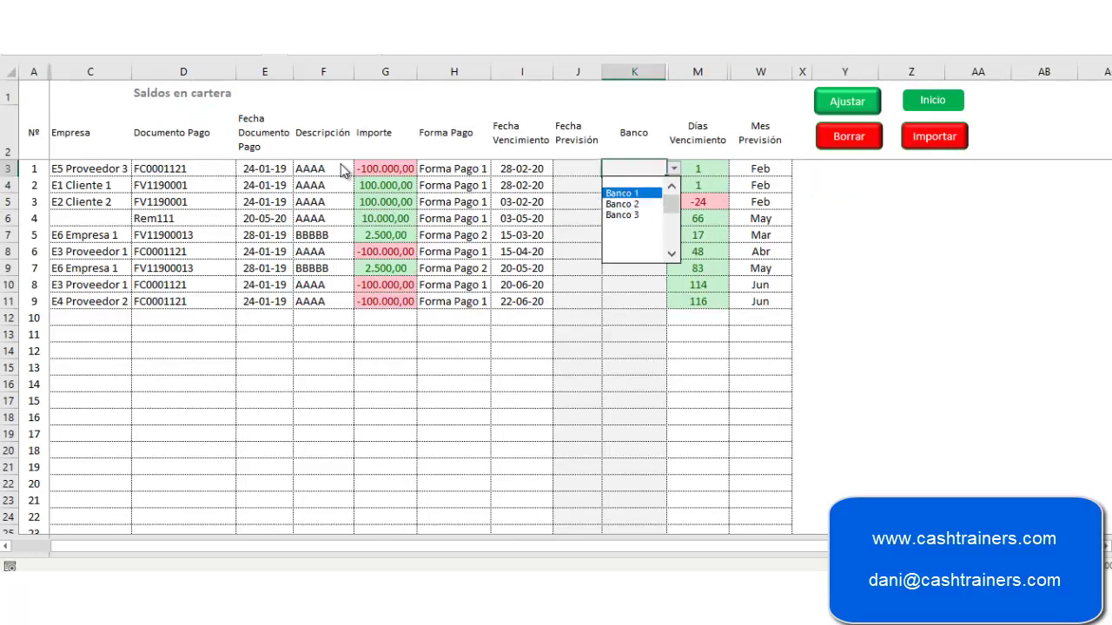
key("Escape")
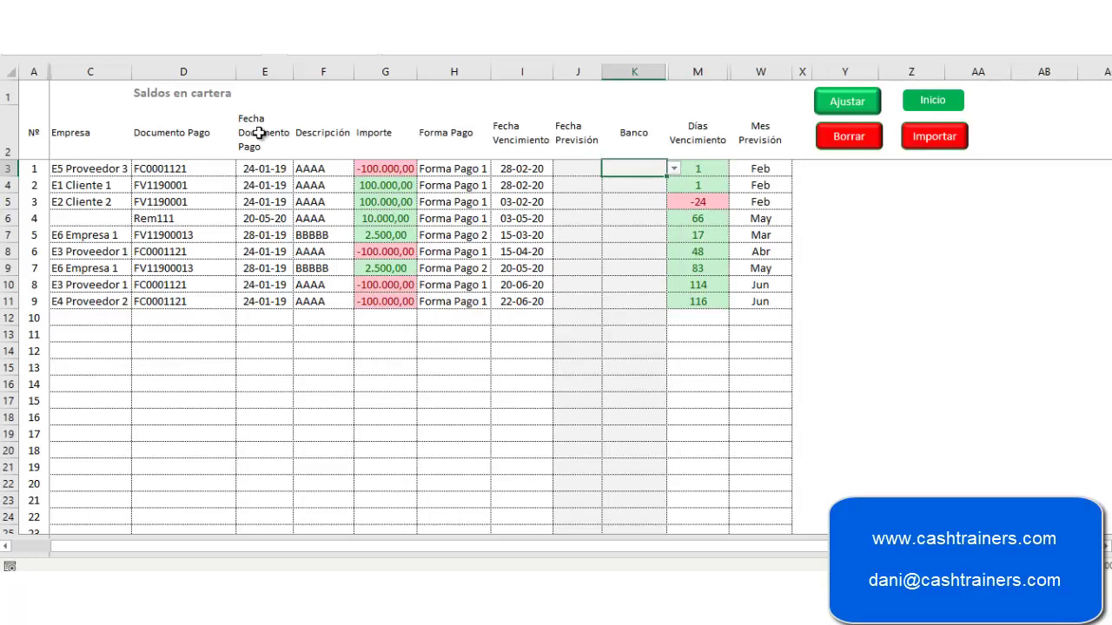
left_click(673, 172)
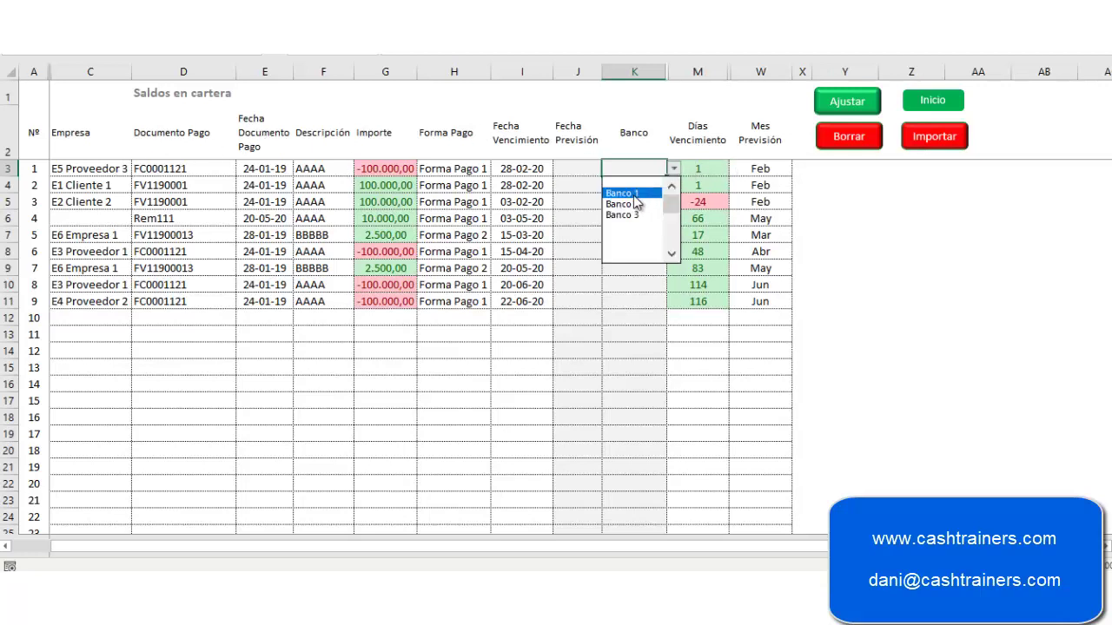
left_click(642, 193)
key("Return")
left_click(674, 186)
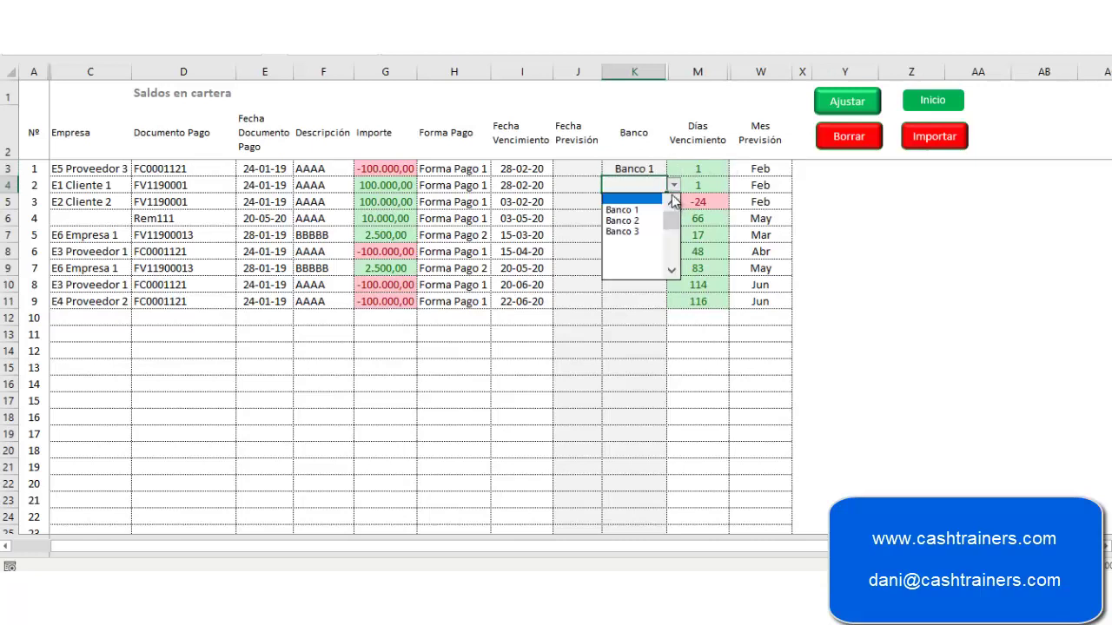
left_click(663, 217)
Select the forecast date cell J5 for E2 Cliente 2.
left_click(851, 200)
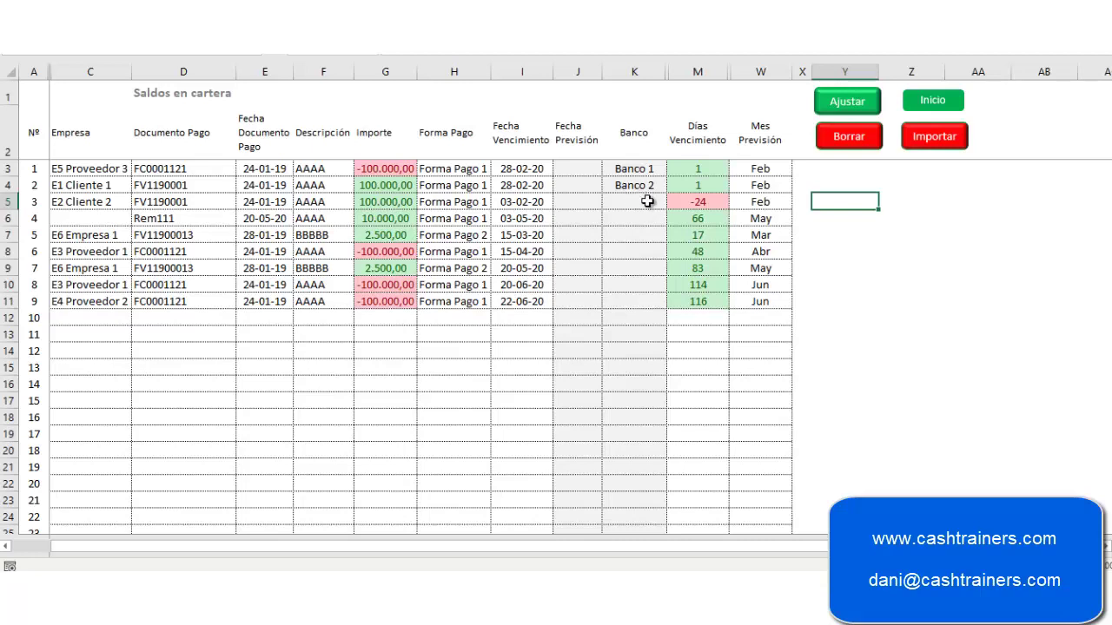
left_click(649, 208)
left_click(761, 207)
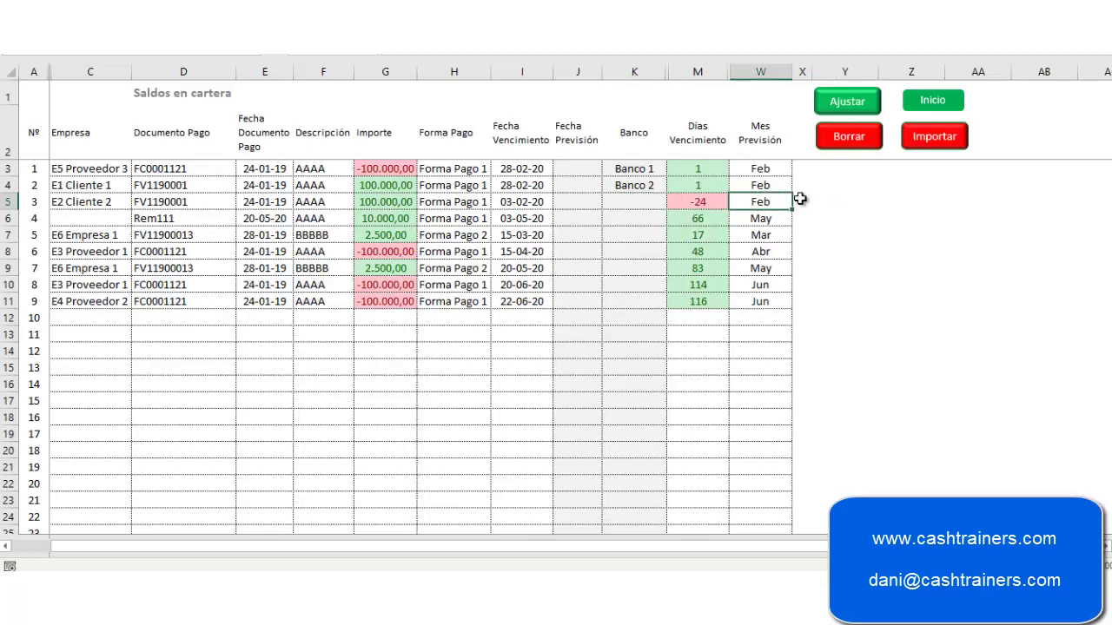
left_click(799, 199)
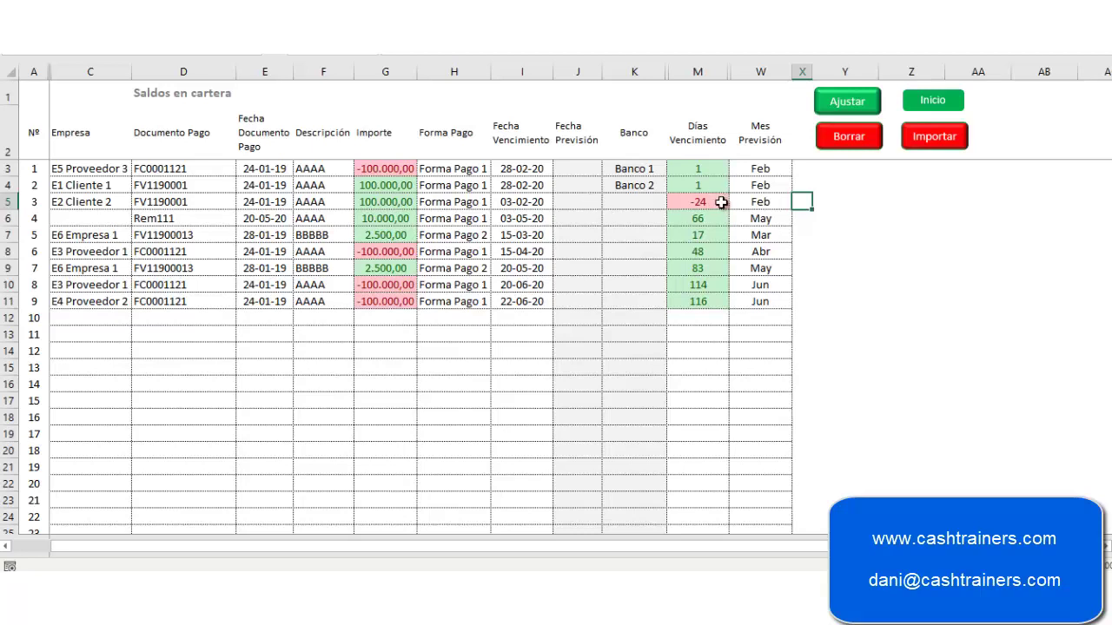
left_click(594, 205)
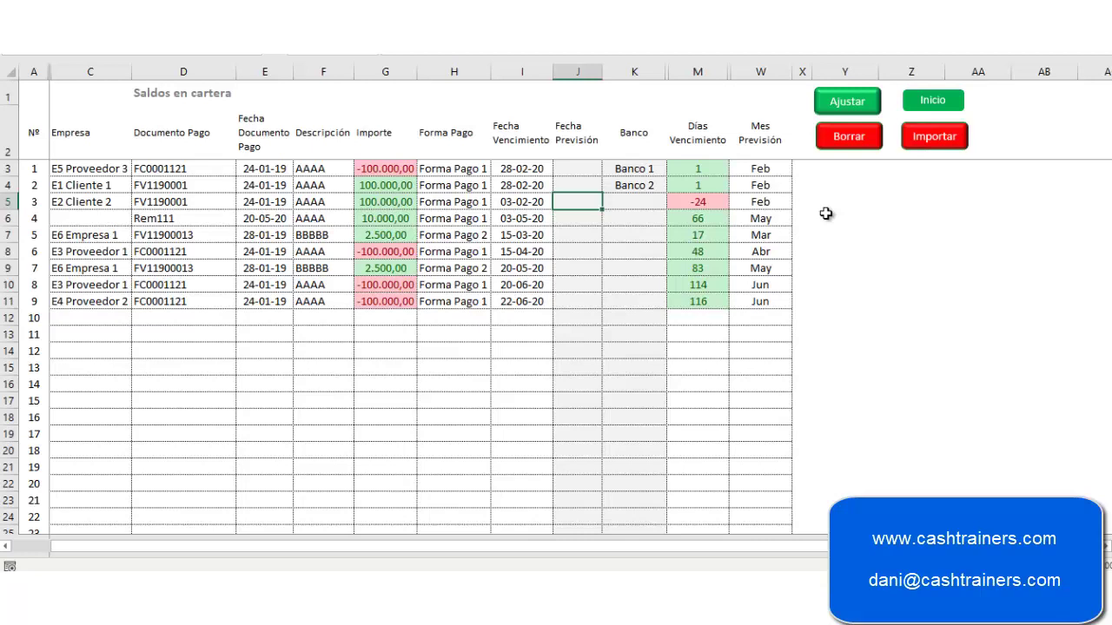
Enter 15-03-20 as the forecast date for E2 Cliente 2.
type("15-0")
type("3-20")
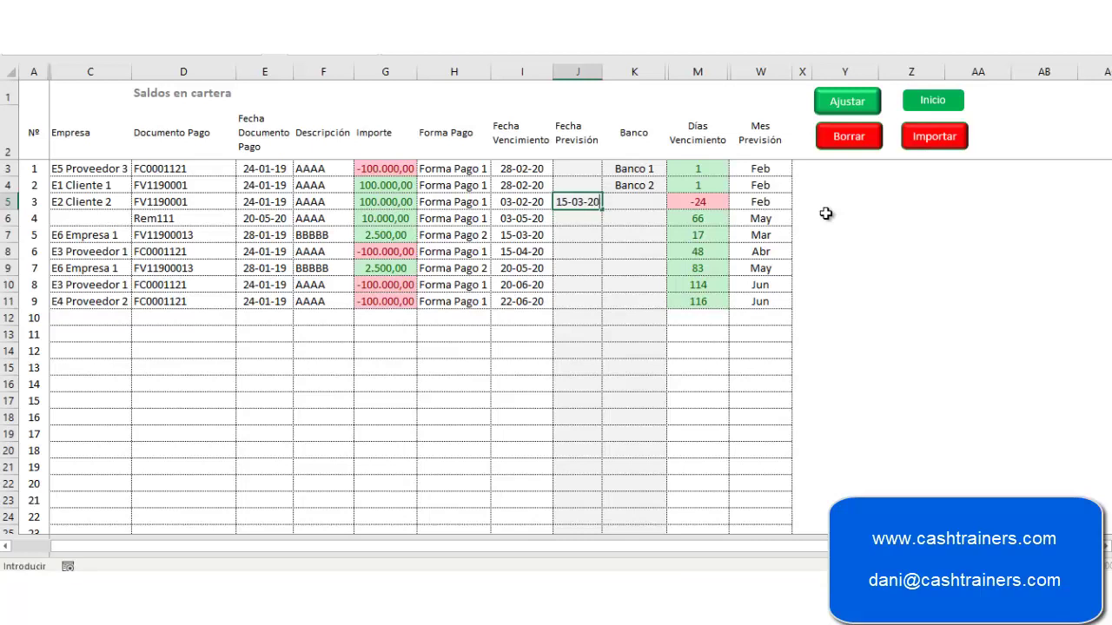
key("Return")
left_click(901, 231)
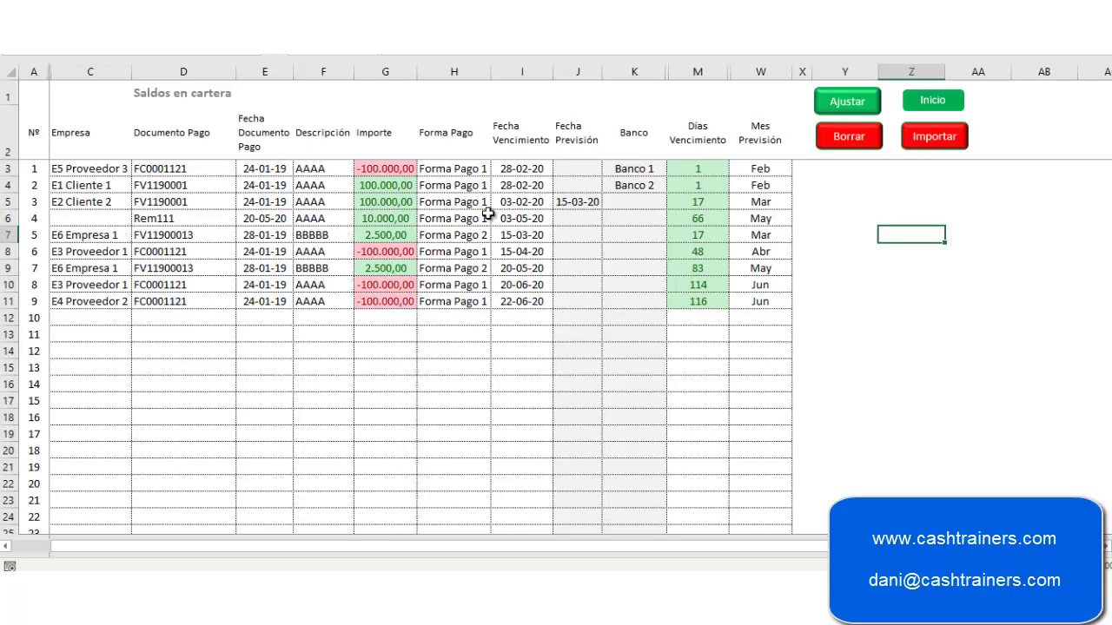
Assign Banco 2 to E2 Cliente 2, Banco 1 to Rem111 and Banco 3 to E6 Empresa 1.
left_click(650, 214)
left_click(656, 202)
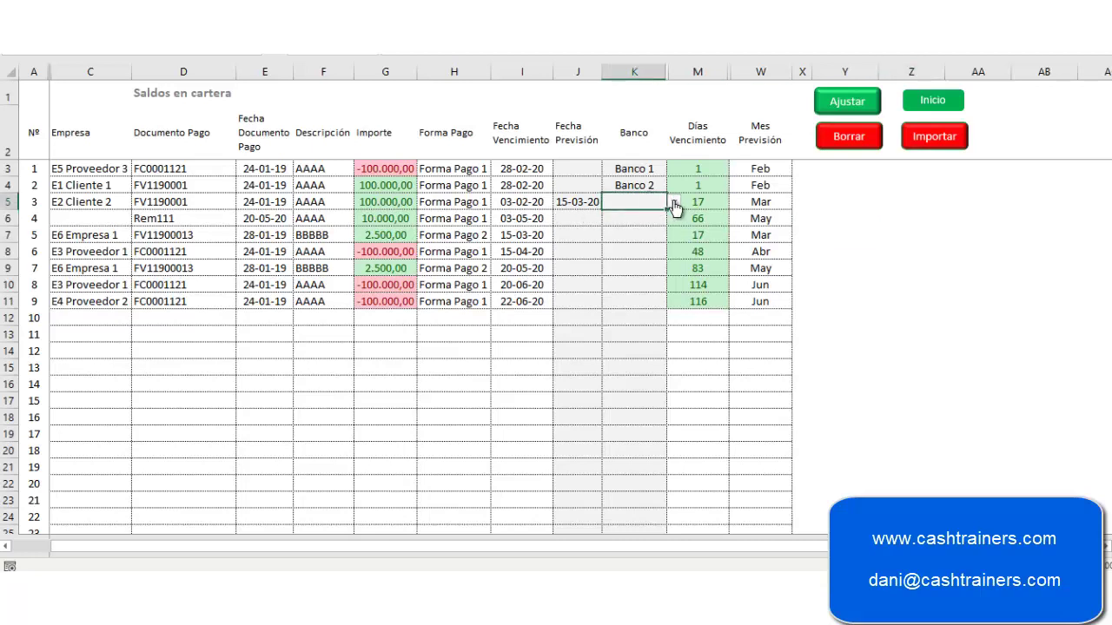
left_click(673, 202)
left_click(652, 238)
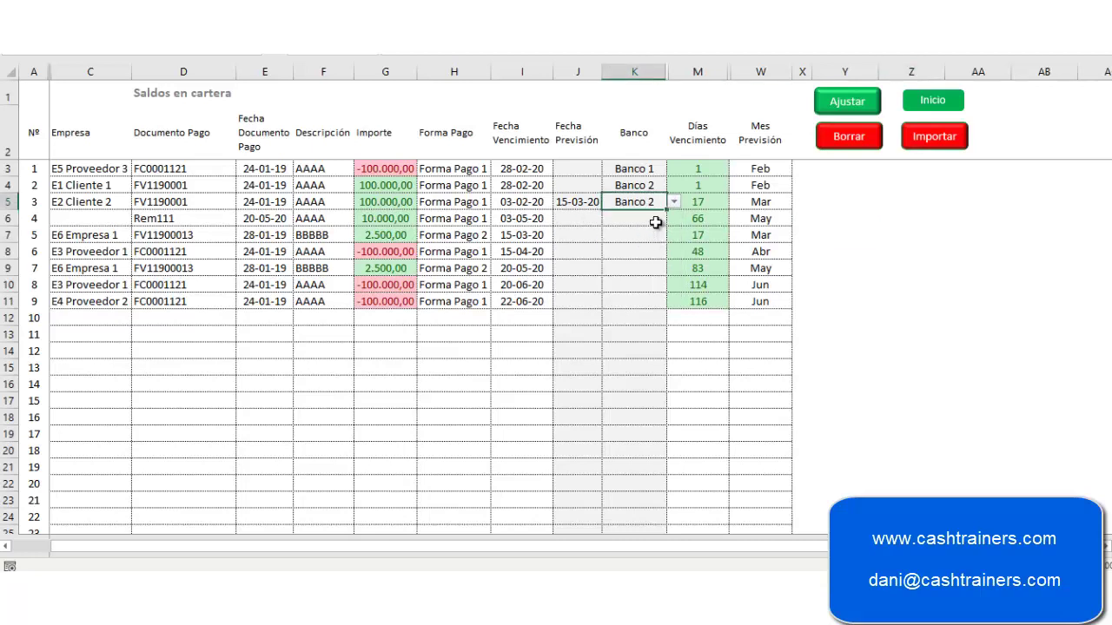
left_click(652, 219)
left_click(673, 218)
left_click(653, 242)
left_click(649, 237)
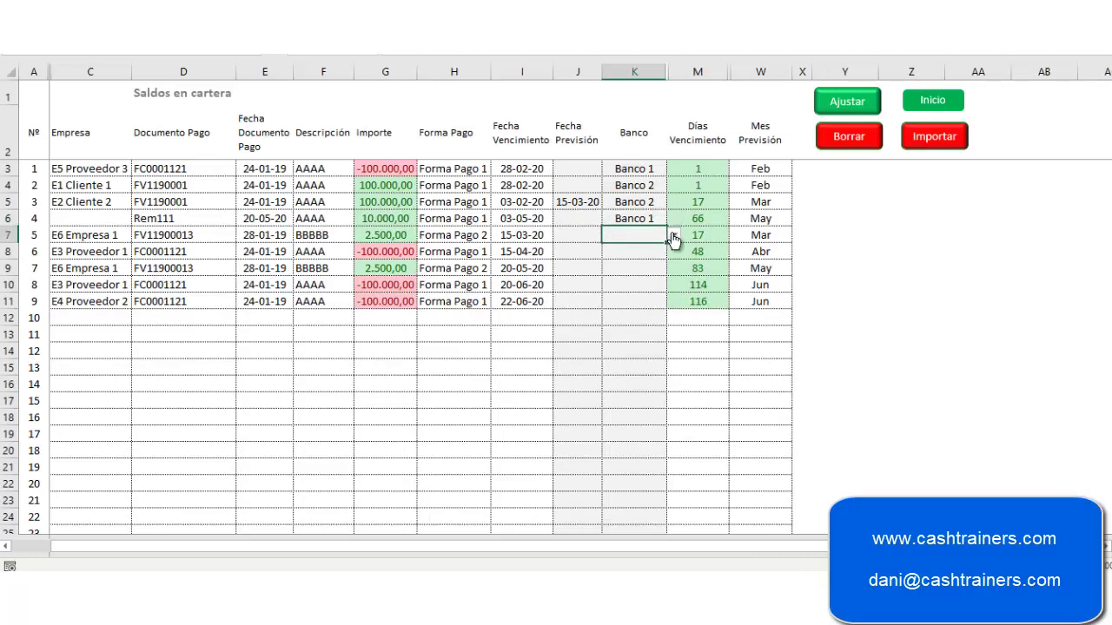
left_click(673, 235)
left_click(647, 281)
Assign Banco 3, Banco 1, Banco 2, Banco 3 to the remaining rows and return to the dashboard.
left_click(647, 256)
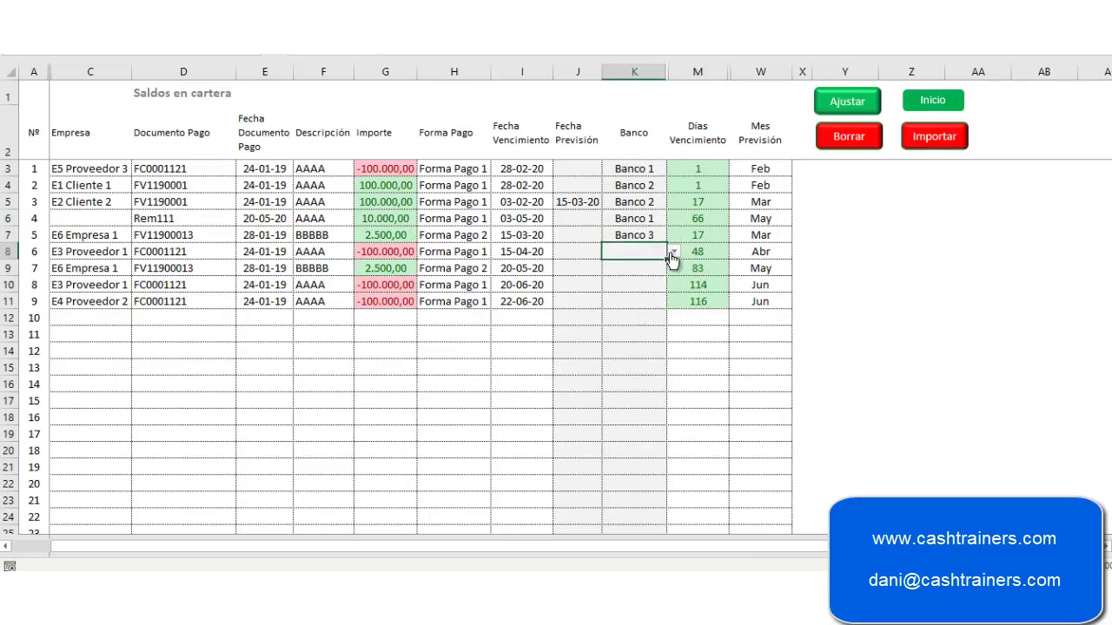
left_click(673, 251)
left_click(654, 299)
left_click(648, 268)
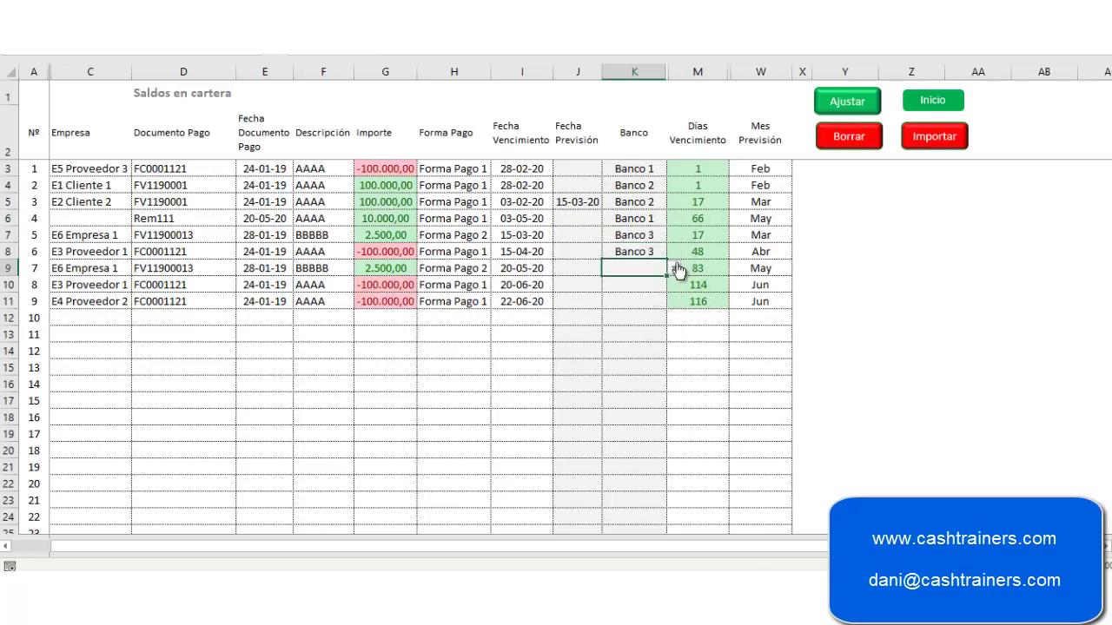
left_click(673, 268)
left_click(629, 294)
left_click(643, 285)
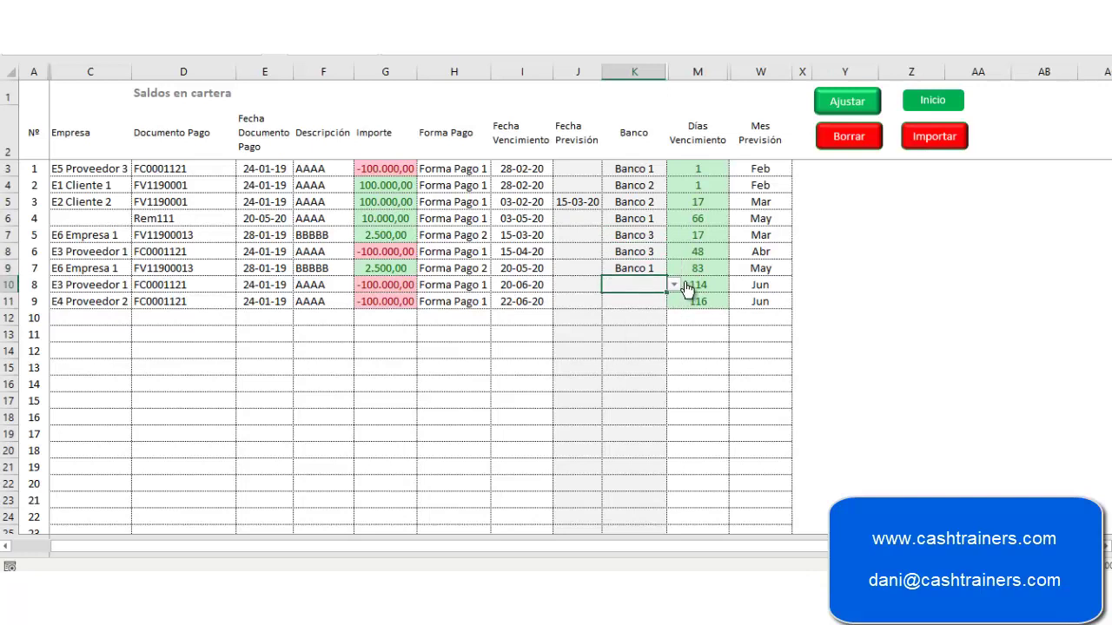
left_click(673, 284)
left_click(654, 320)
left_click(650, 300)
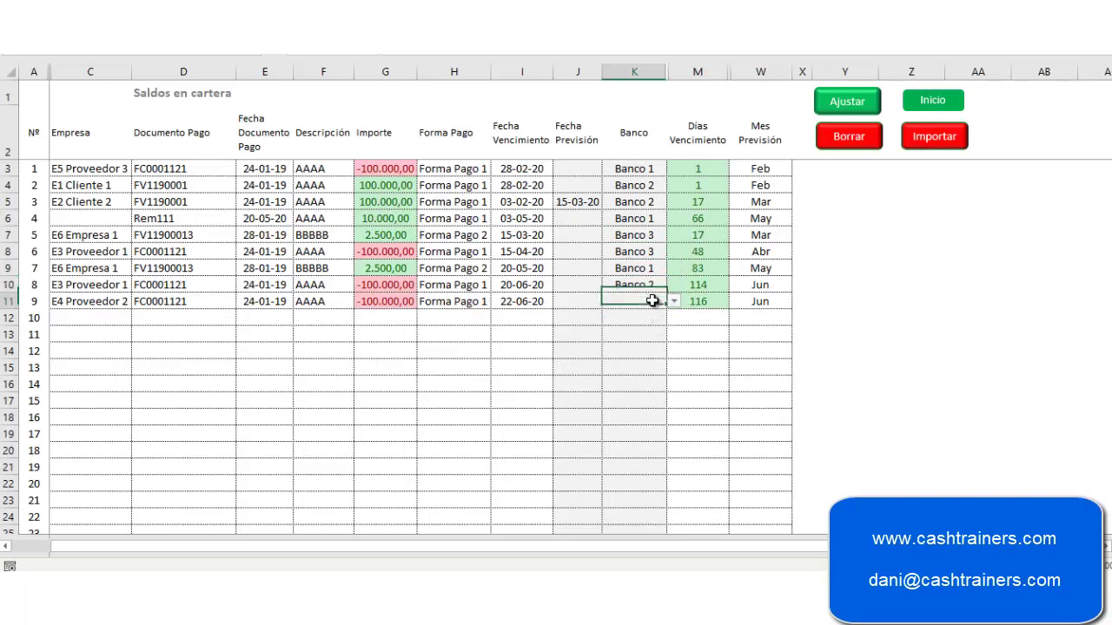
left_click(673, 301)
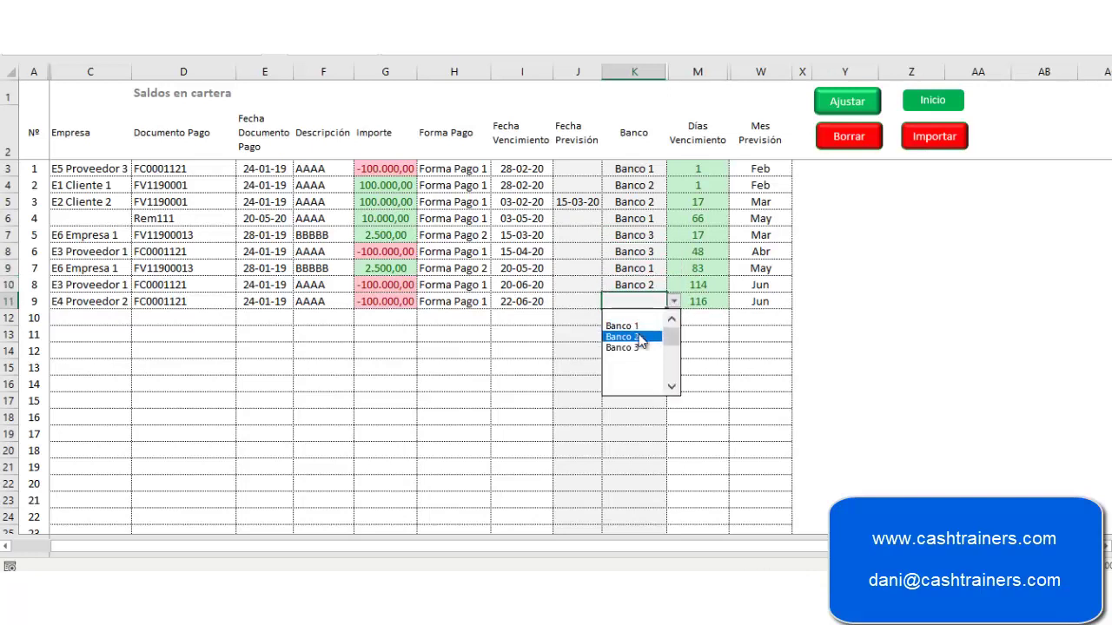
left_click(644, 351)
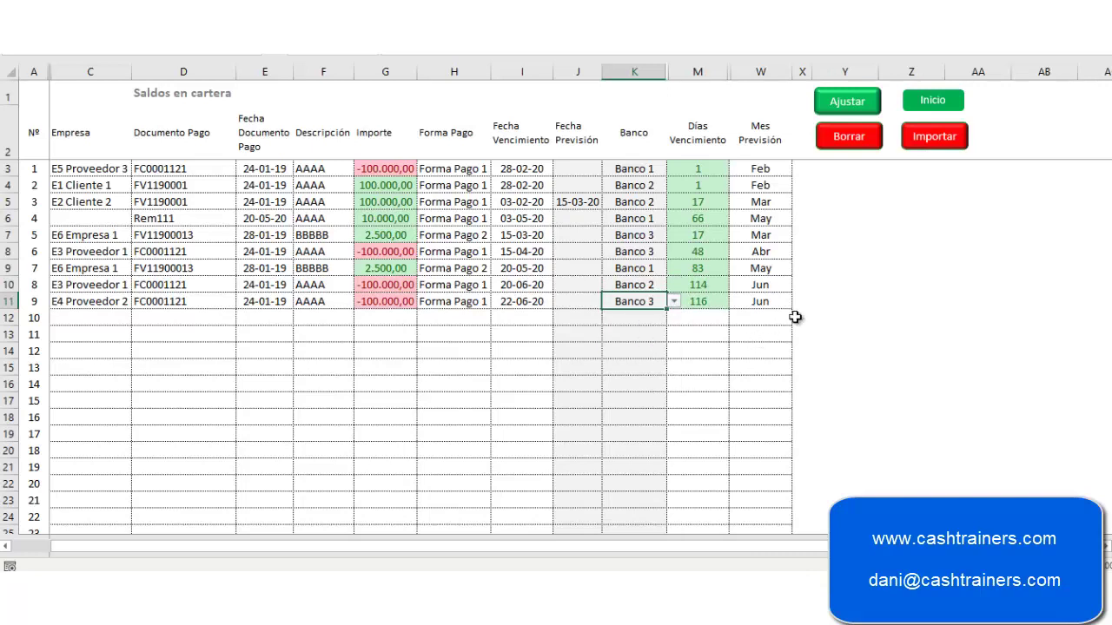
left_click(816, 302)
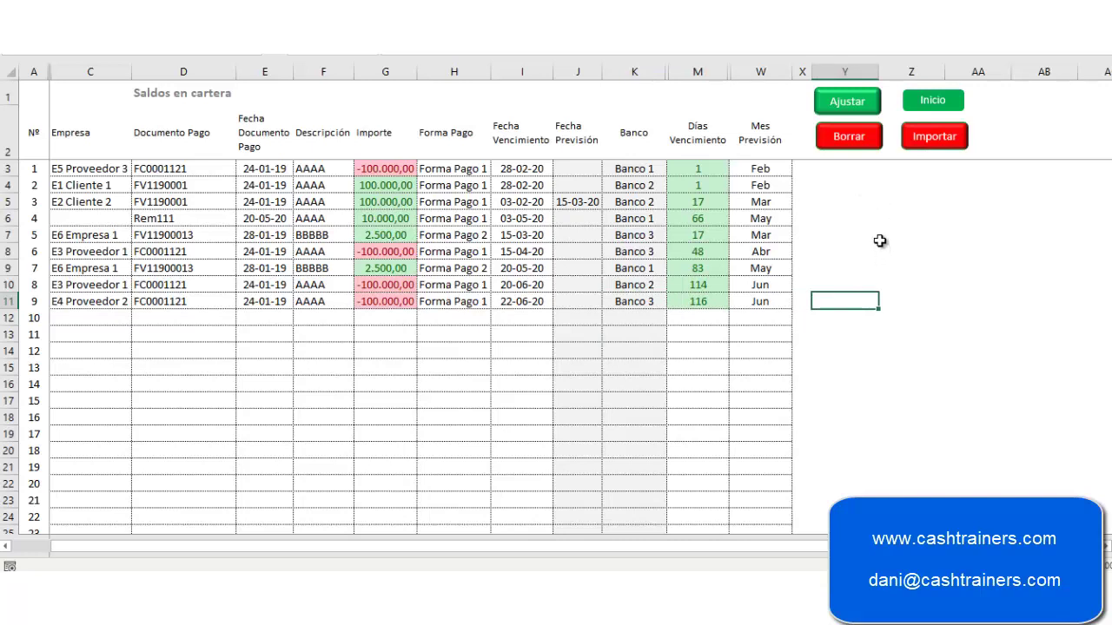
left_click(927, 109)
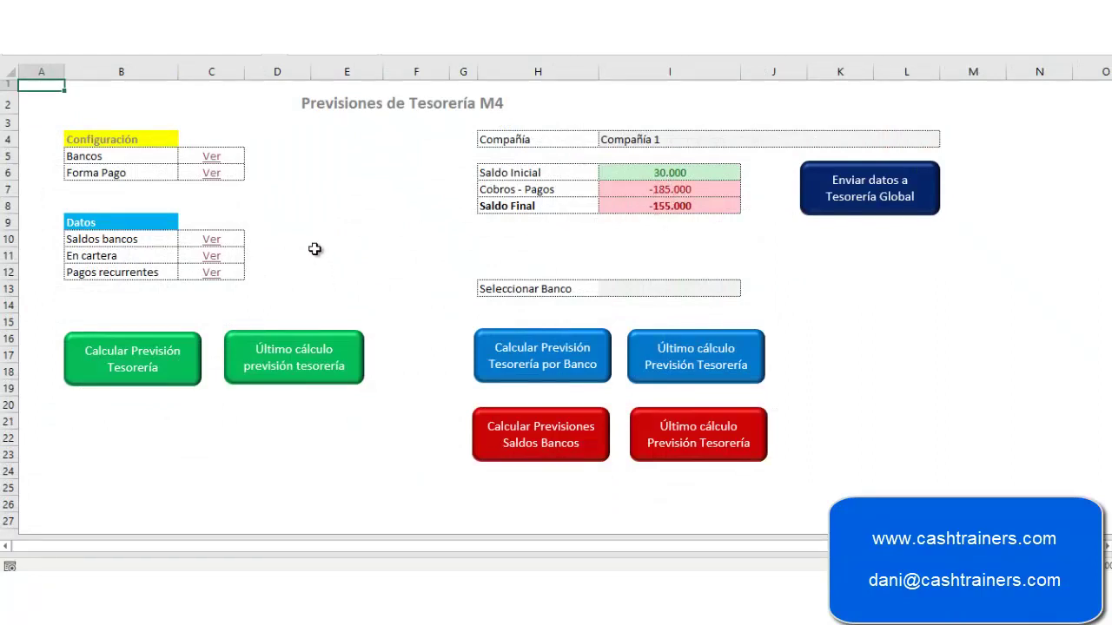
left_click(213, 243)
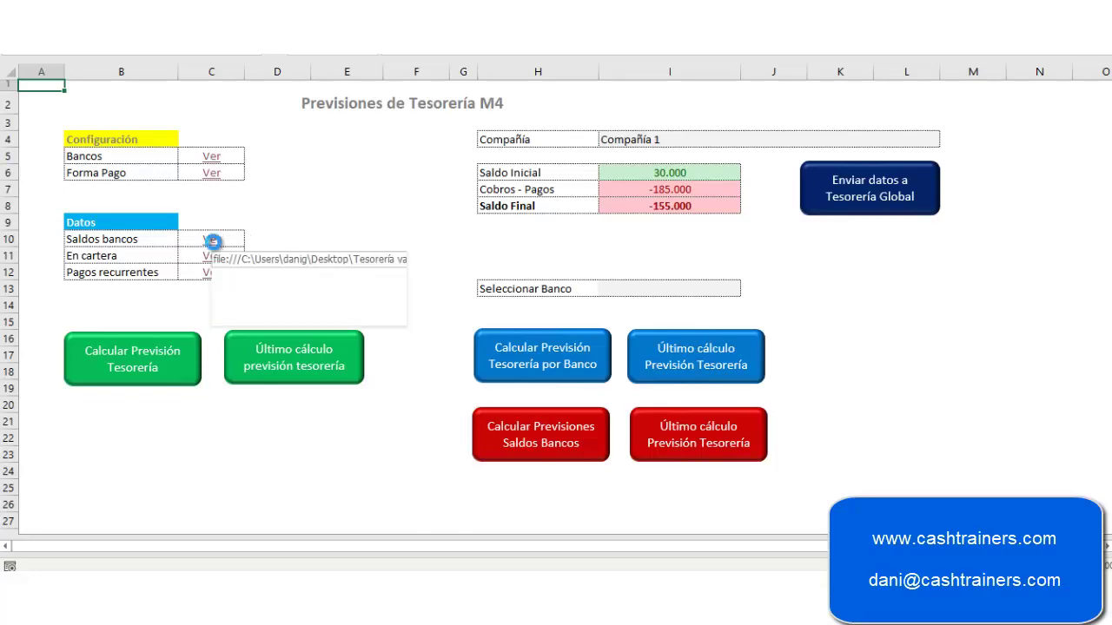
left_click(463, 88)
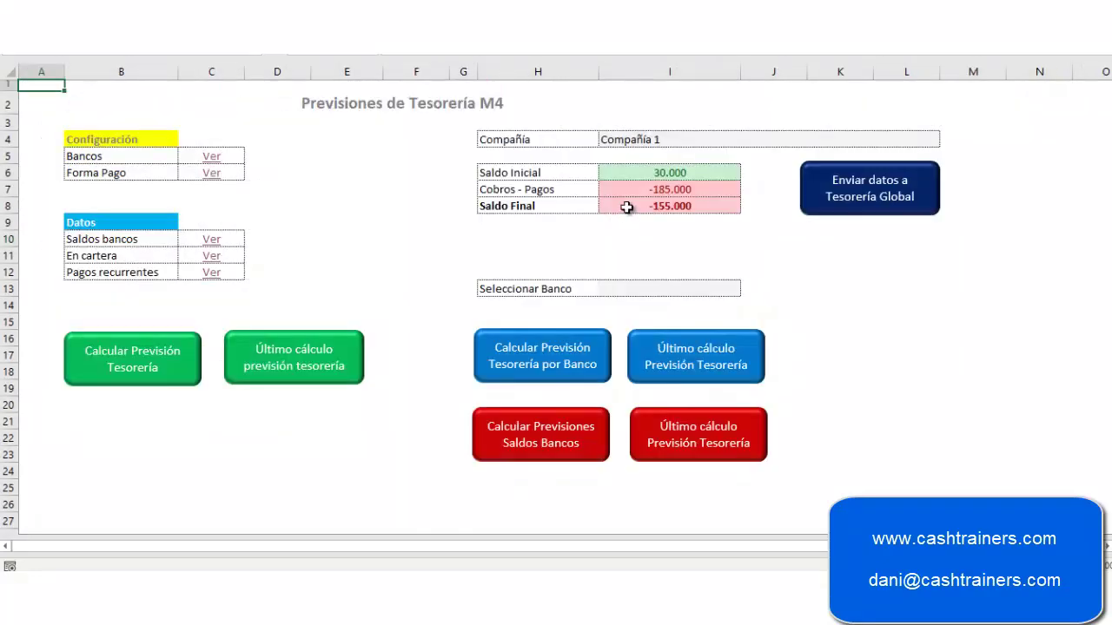
left_click(212, 255)
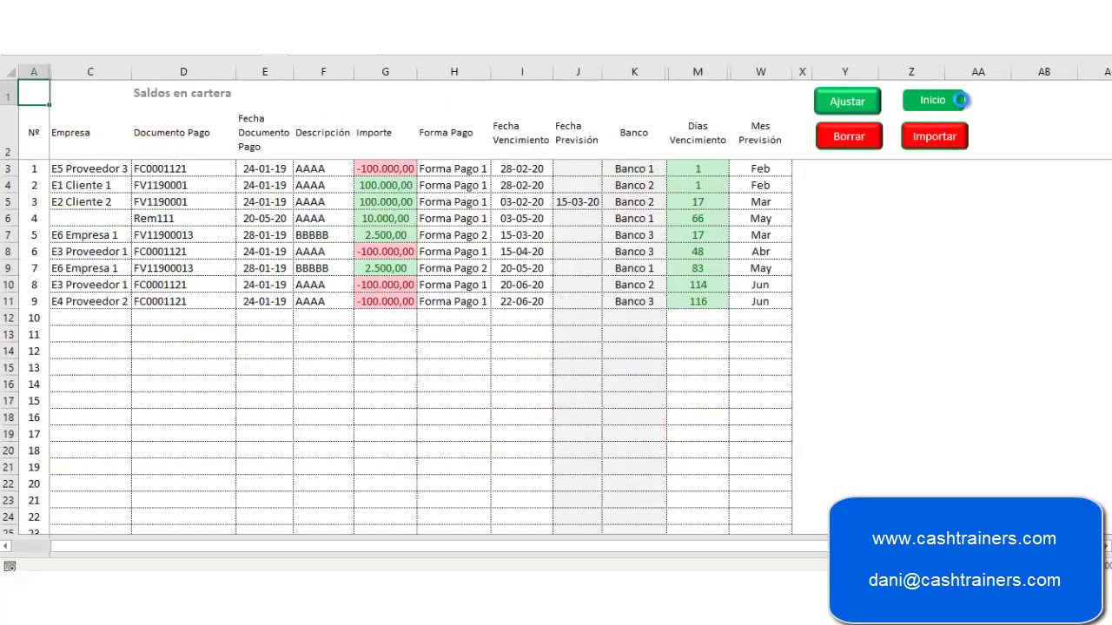
left_click(213, 272)
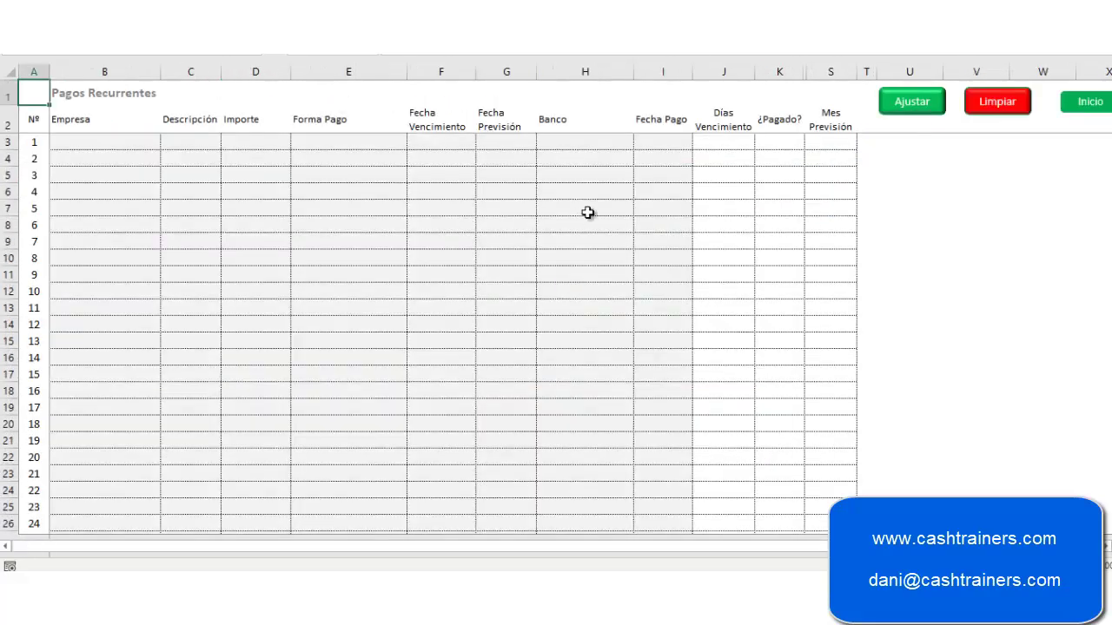
left_click(1079, 103)
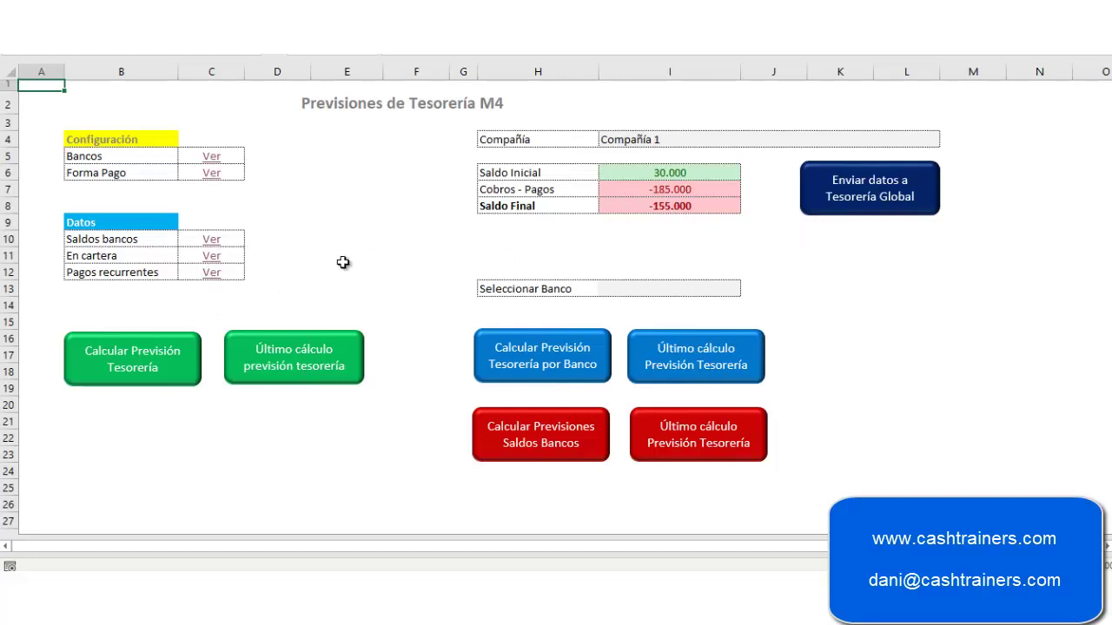
left_click(374, 240)
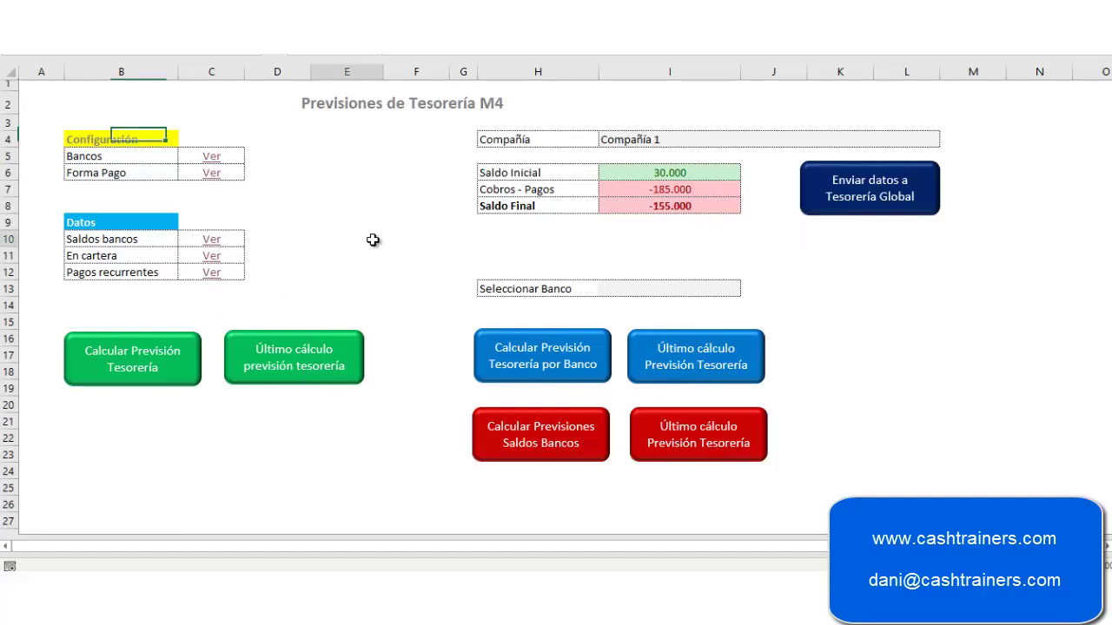
Run Calcular Previsión Tesorería for the weekly cobros and pagos, then return to the dashboard.
left_click(133, 377)
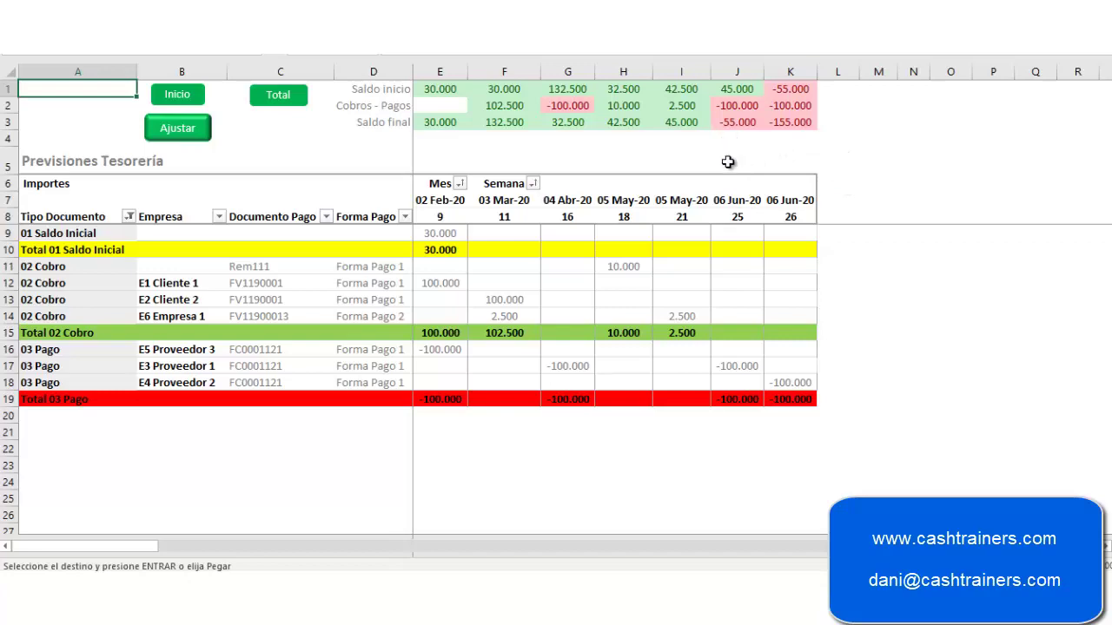
left_click(177, 94)
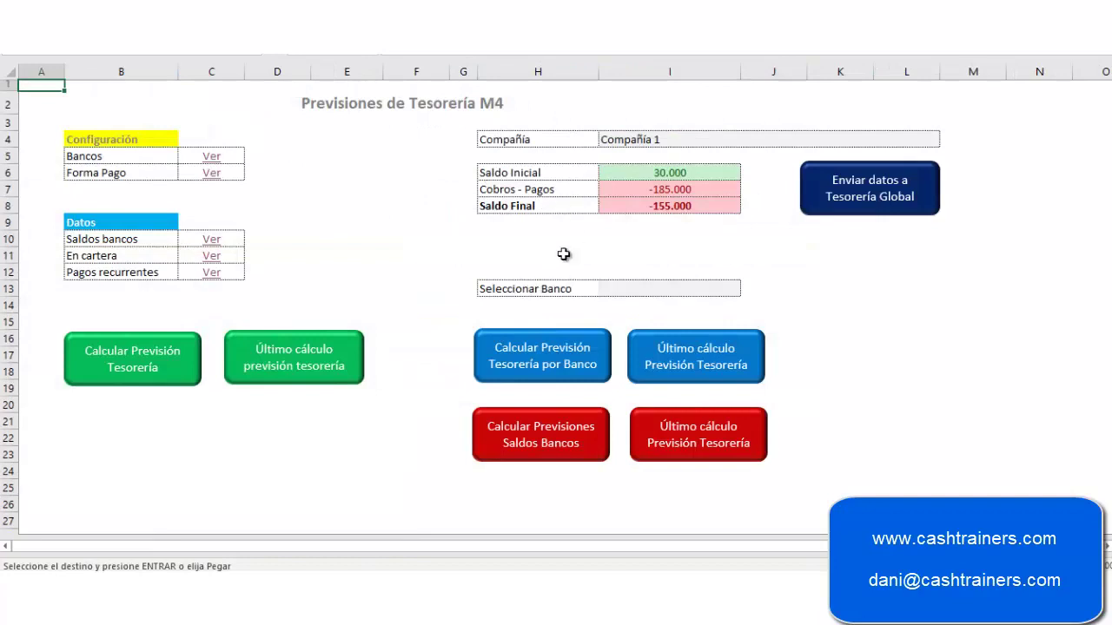
Calculate the balance forecasts for each bank for Compañía 1.
left_click(662, 145)
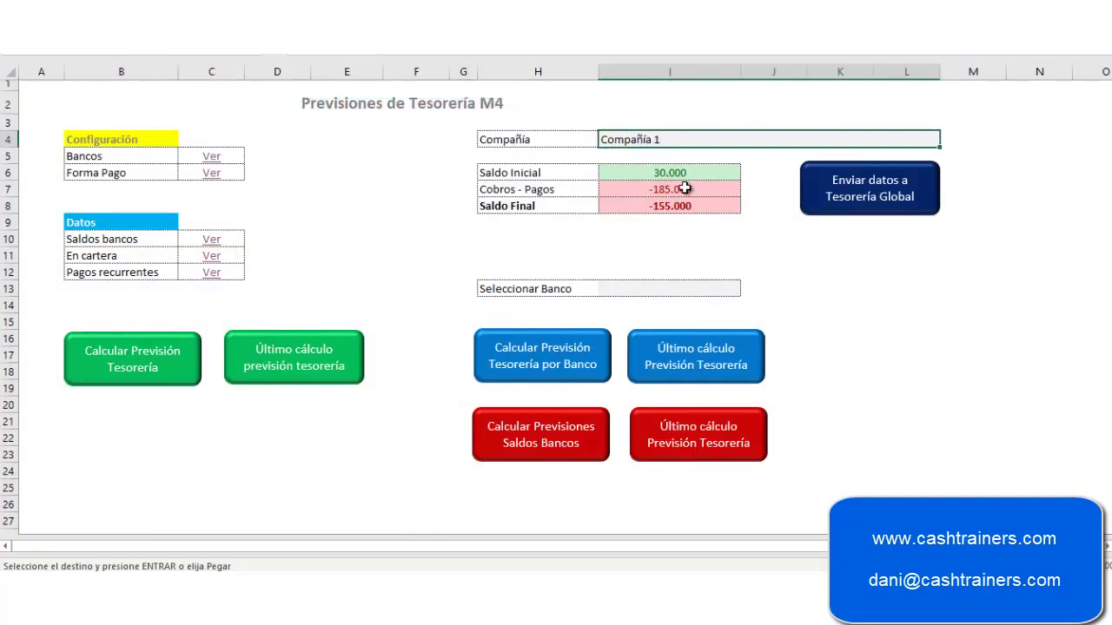
left_click(626, 261)
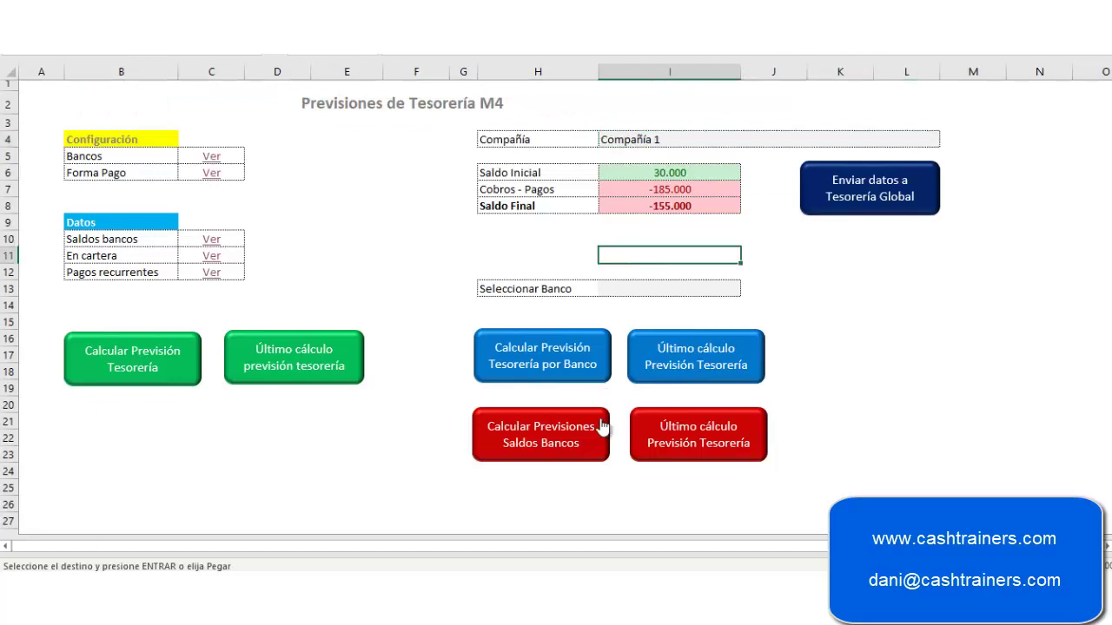
left_click(580, 437)
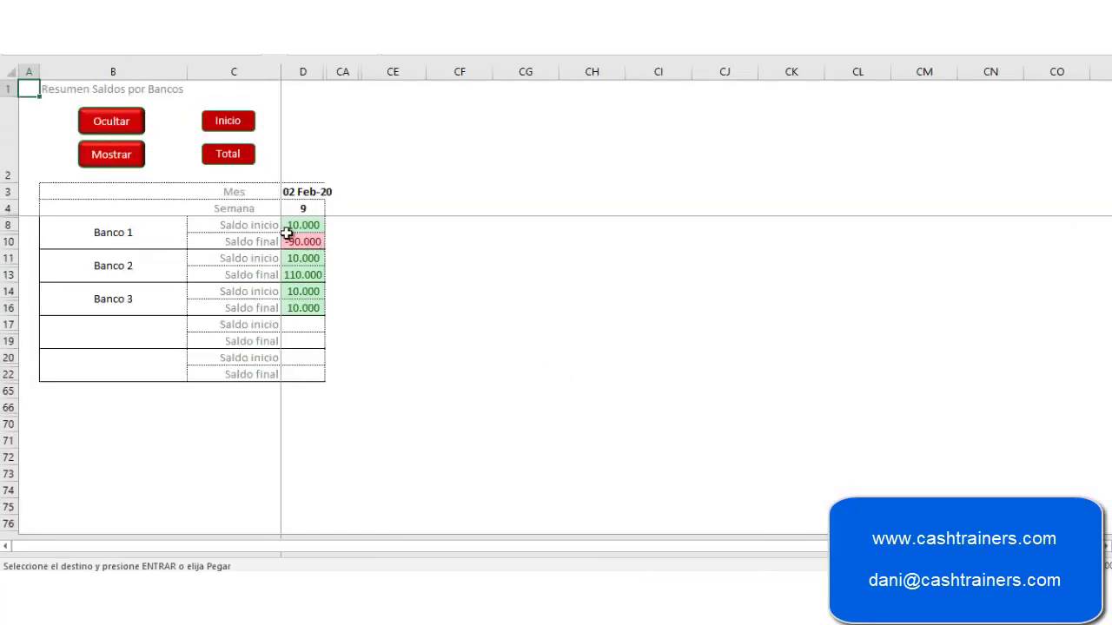
left_click(240, 127)
Choose Banco 1 under Seleccionar Banco and calculate its treasury forecast.
left_click(650, 290)
left_click(747, 289)
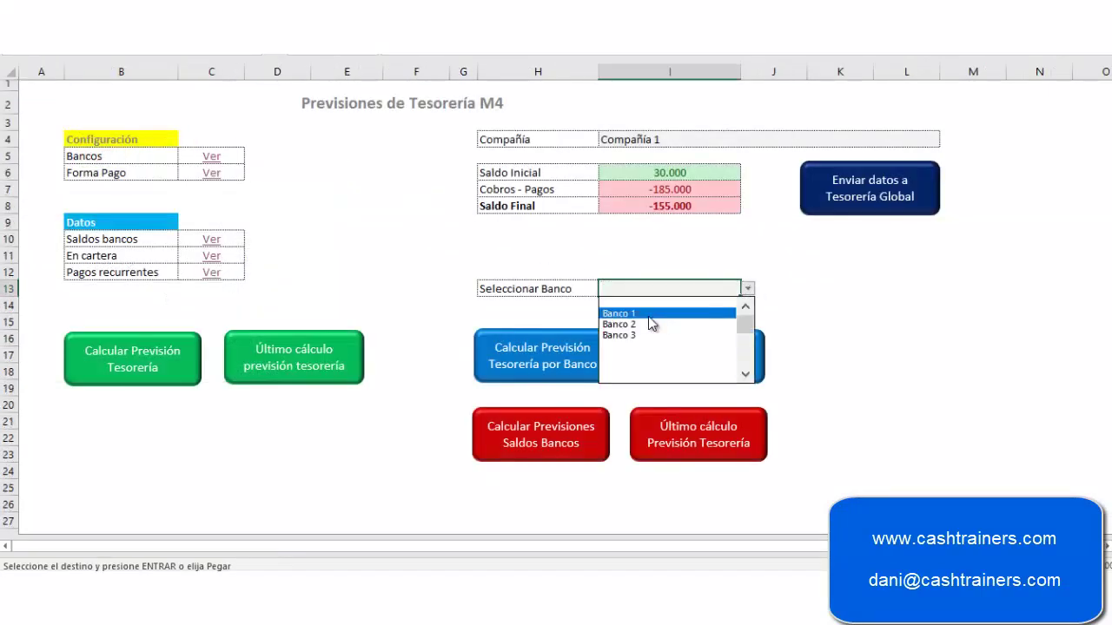
left_click(625, 305)
left_click(566, 355)
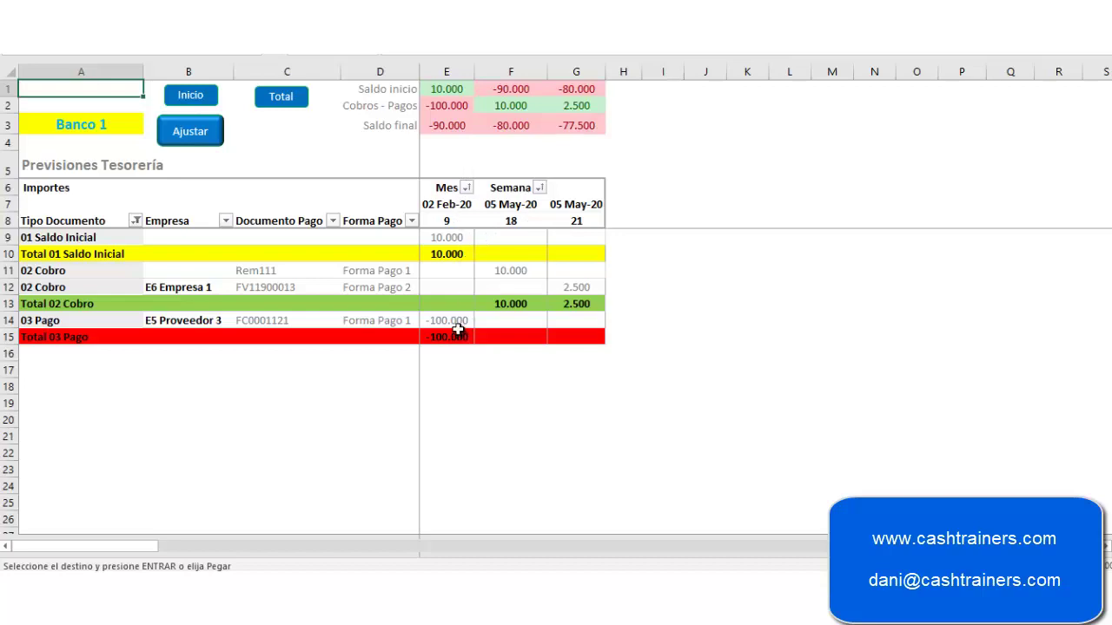
mouse_move(462, 324)
Review the En cartera receivables and the Banco 1 forecast result.
left_click(200, 98)
left_click(280, 258)
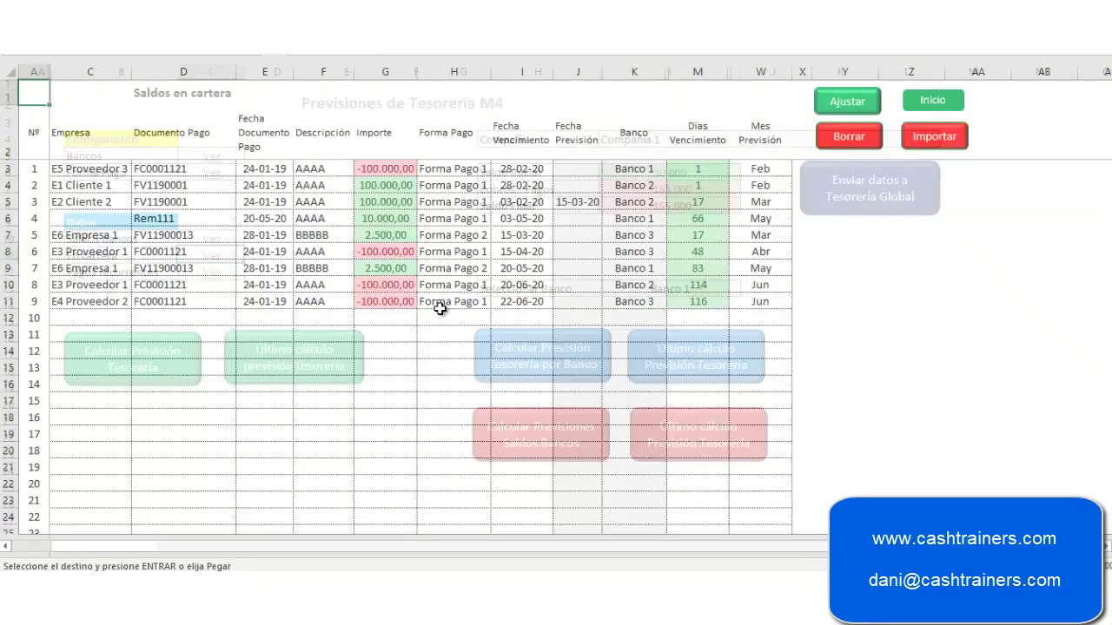
left_click(938, 98)
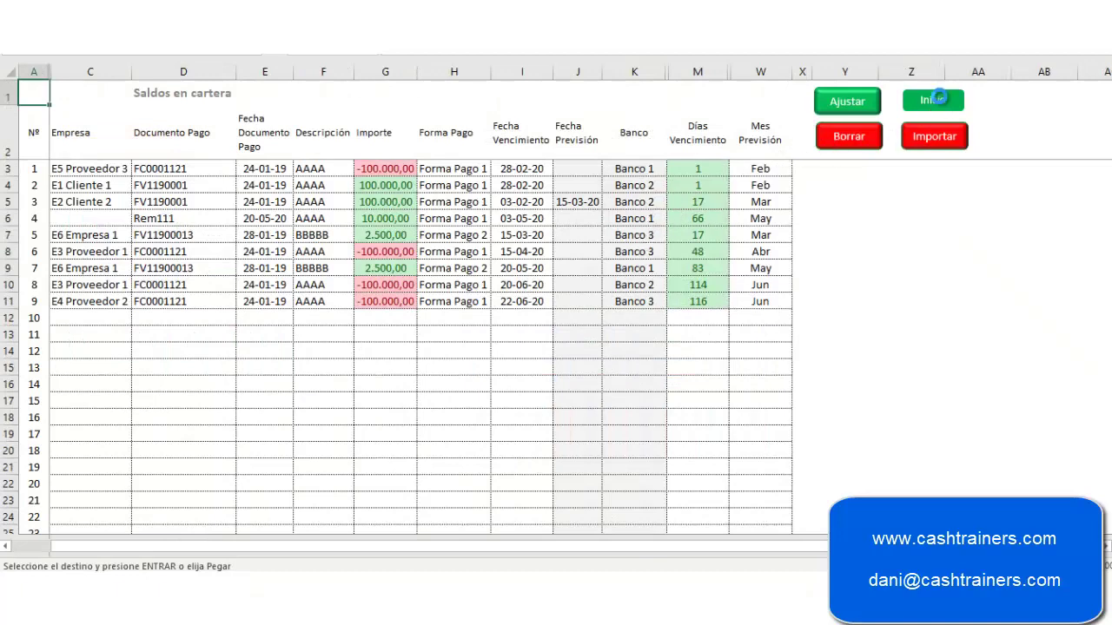
left_click(665, 356)
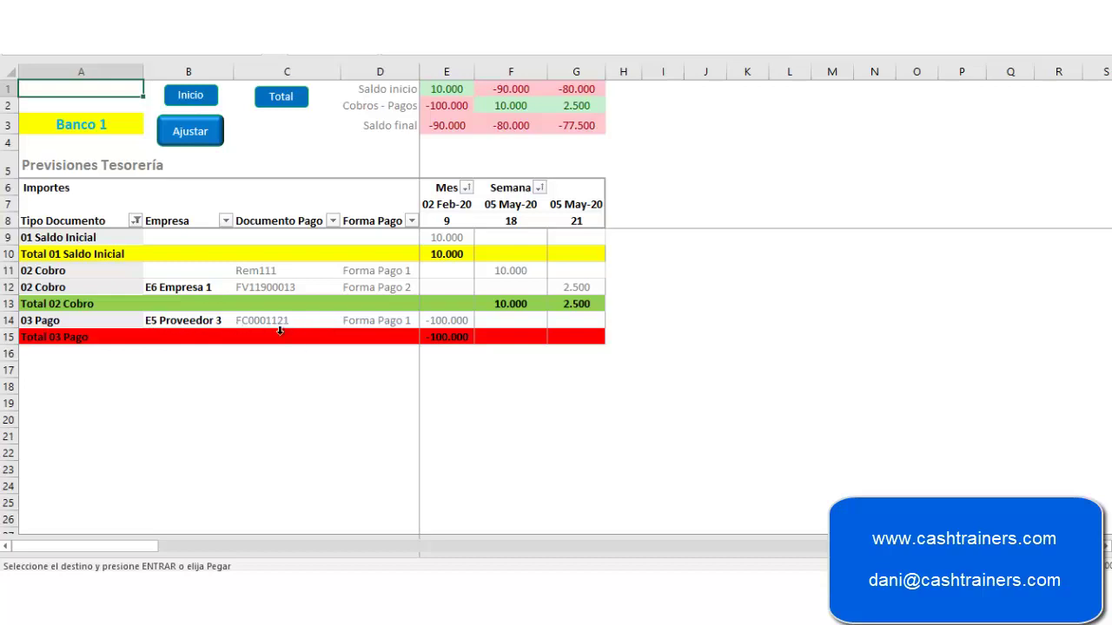
left_click(190, 95)
Assign Banco 3 to the E5 Proveedor 3 receivable in K3, then return to the M4 sheet.
left_click(212, 257)
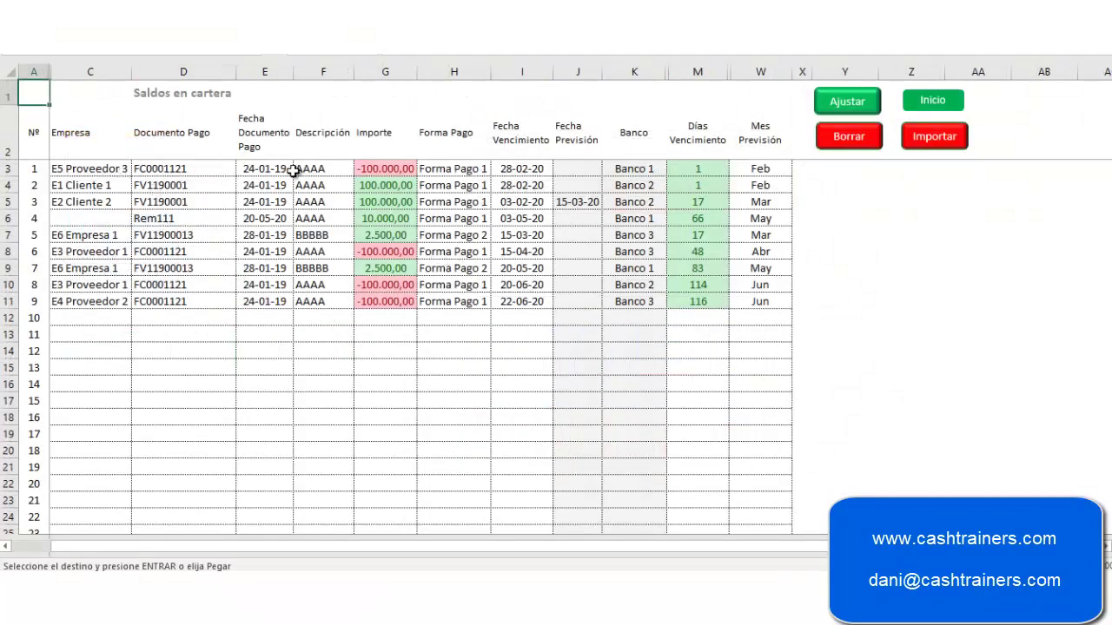
left_click(635, 170)
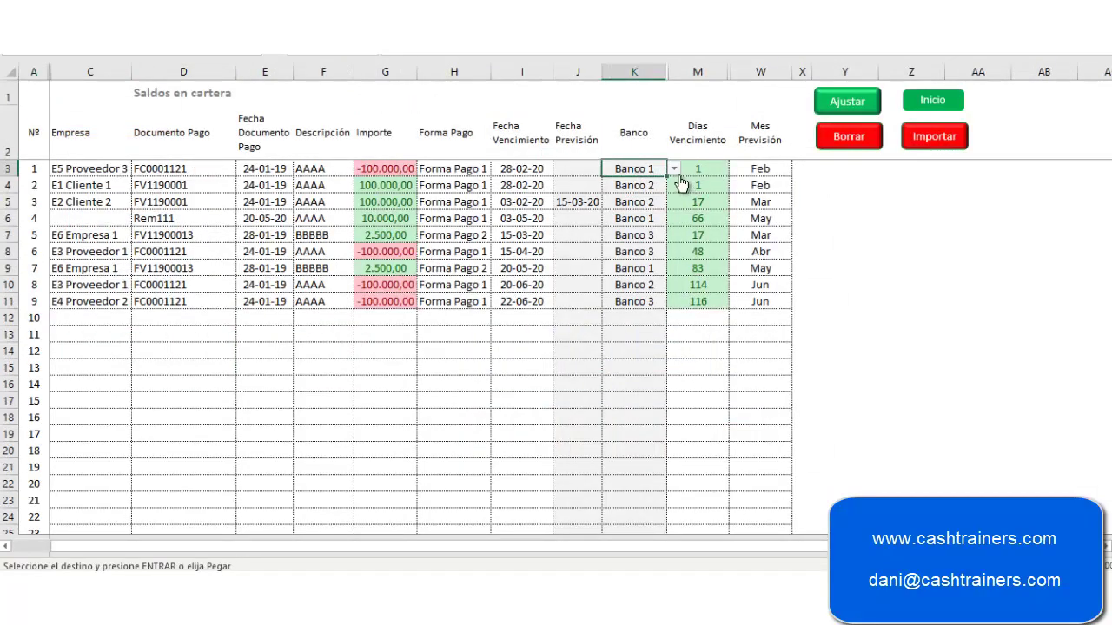
left_click(674, 170)
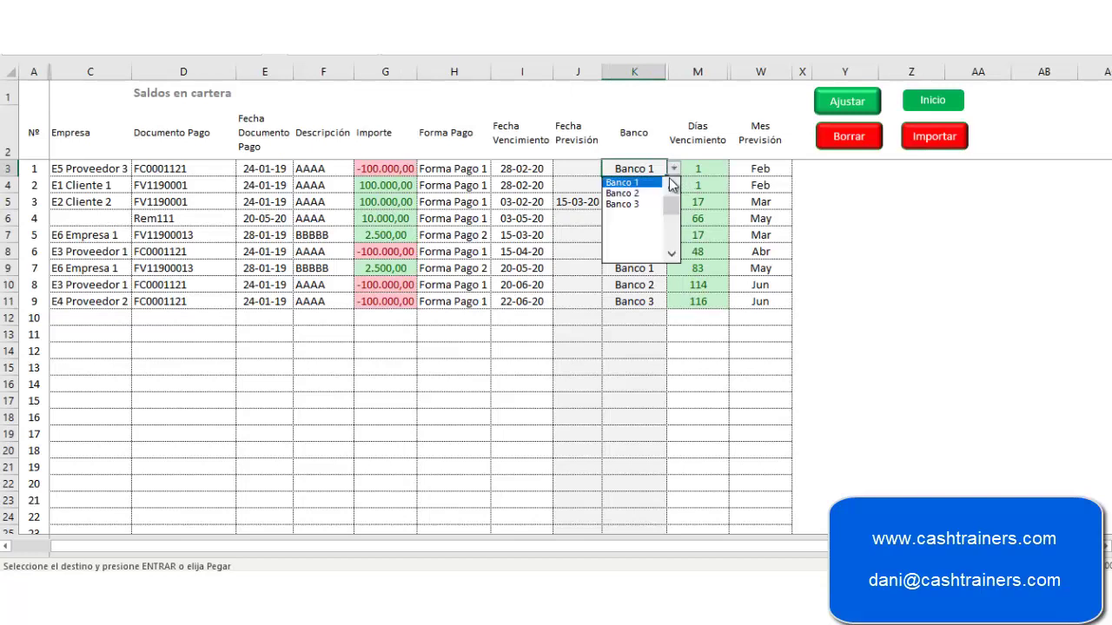
left_click(653, 205)
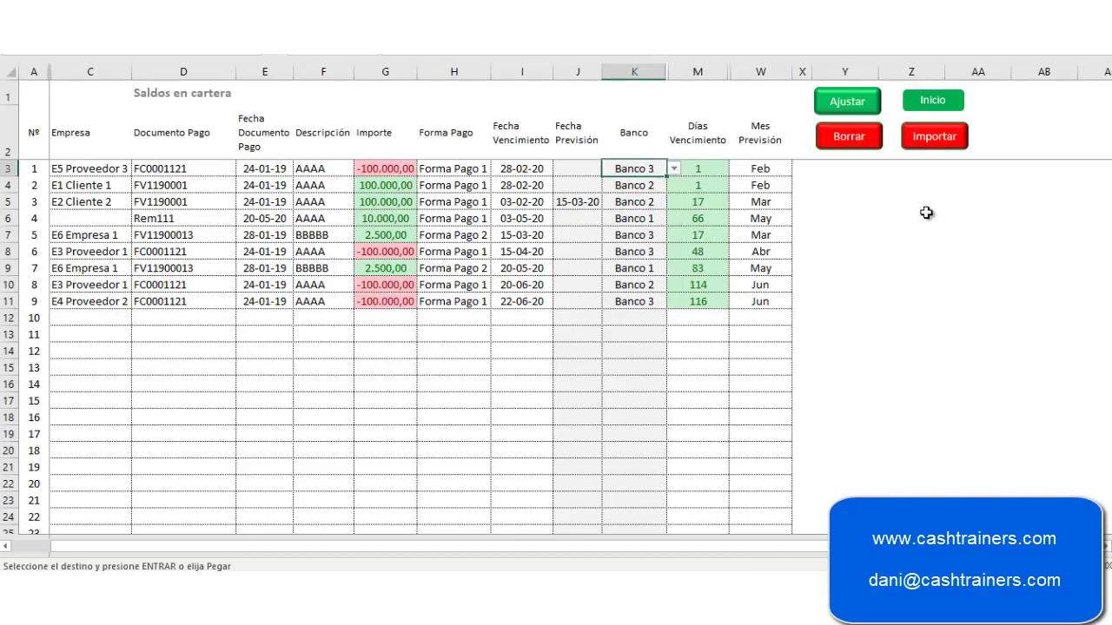
left_click(927, 213)
left_click(933, 100)
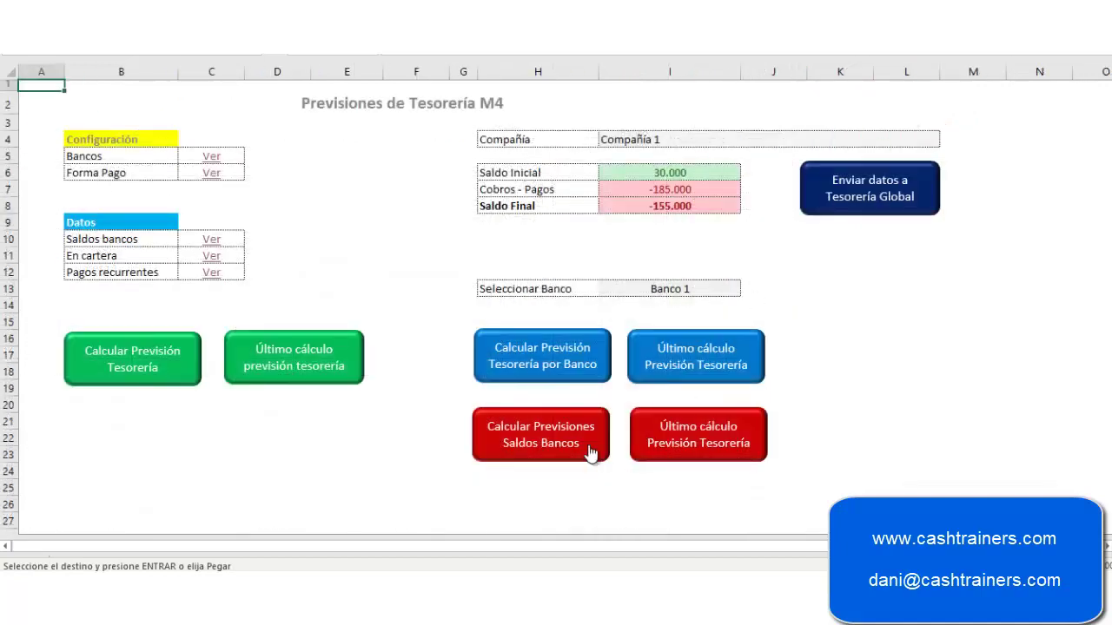
Recalculate the balance forecasts for every bank.
left_click(566, 453)
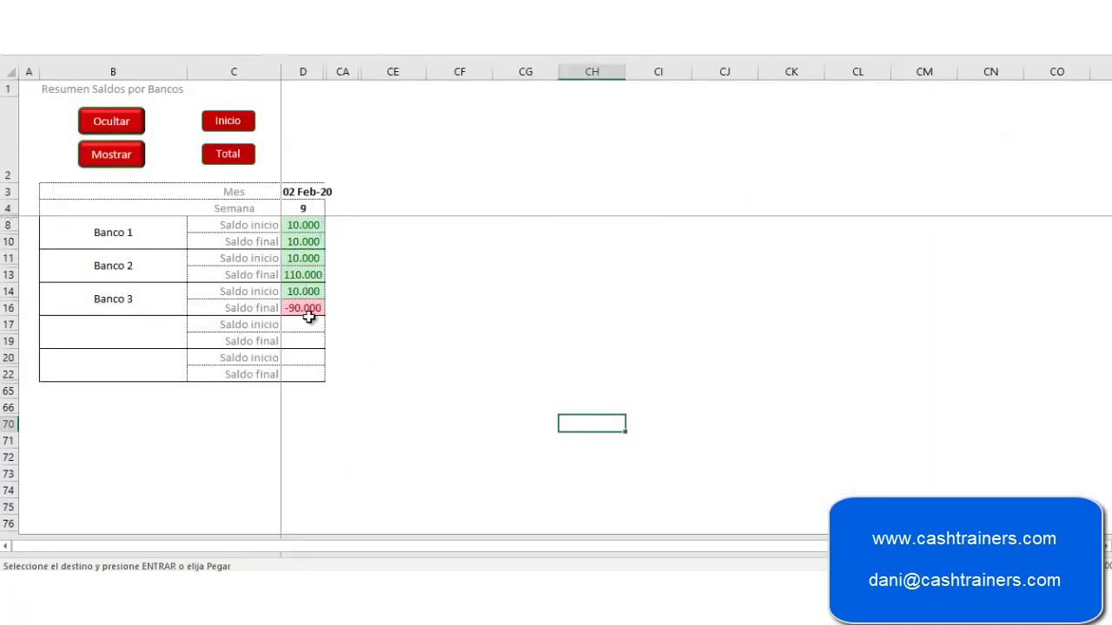
left_click(228, 120)
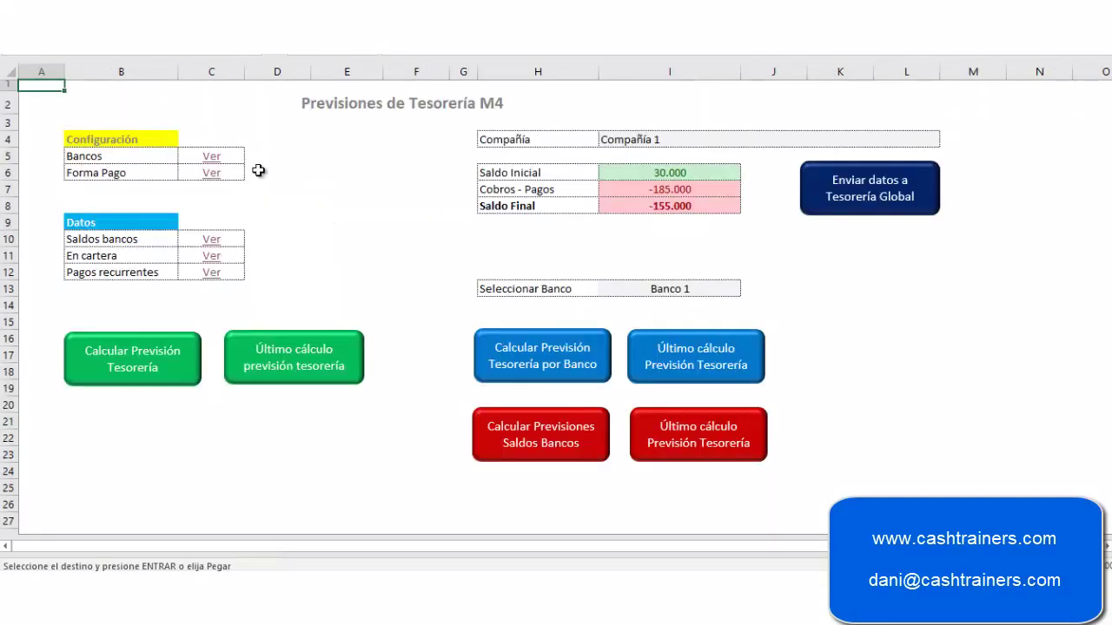
left_click(297, 225)
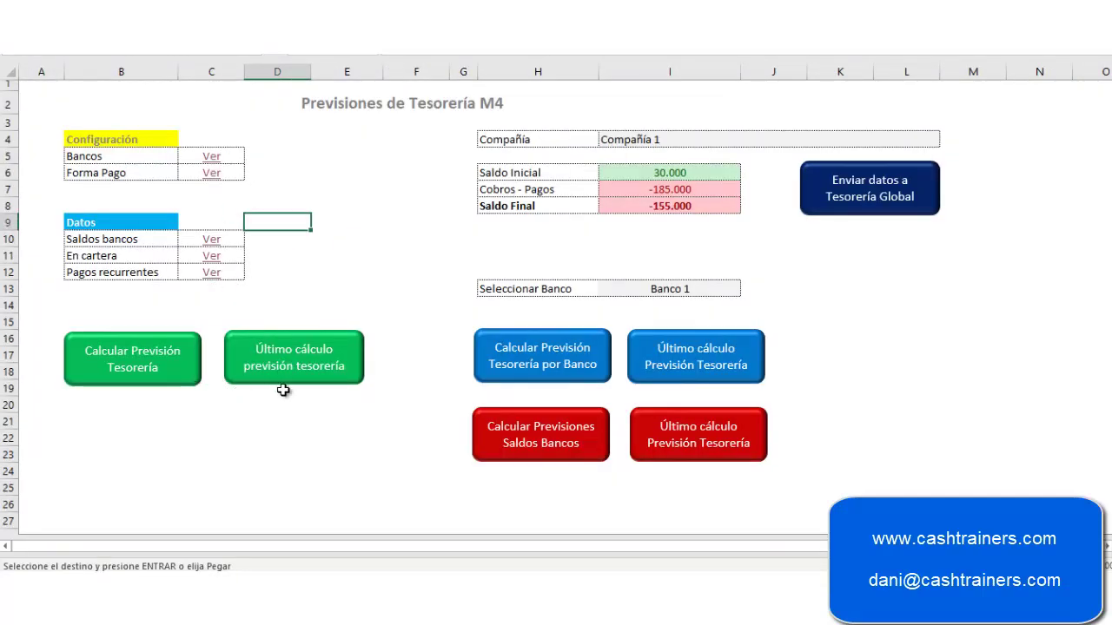
Choose Banco 3 under Seleccionar Banco and calculate its treasury forecast, ending at -287.500.
left_click(695, 289)
left_click(747, 289)
left_click(654, 326)
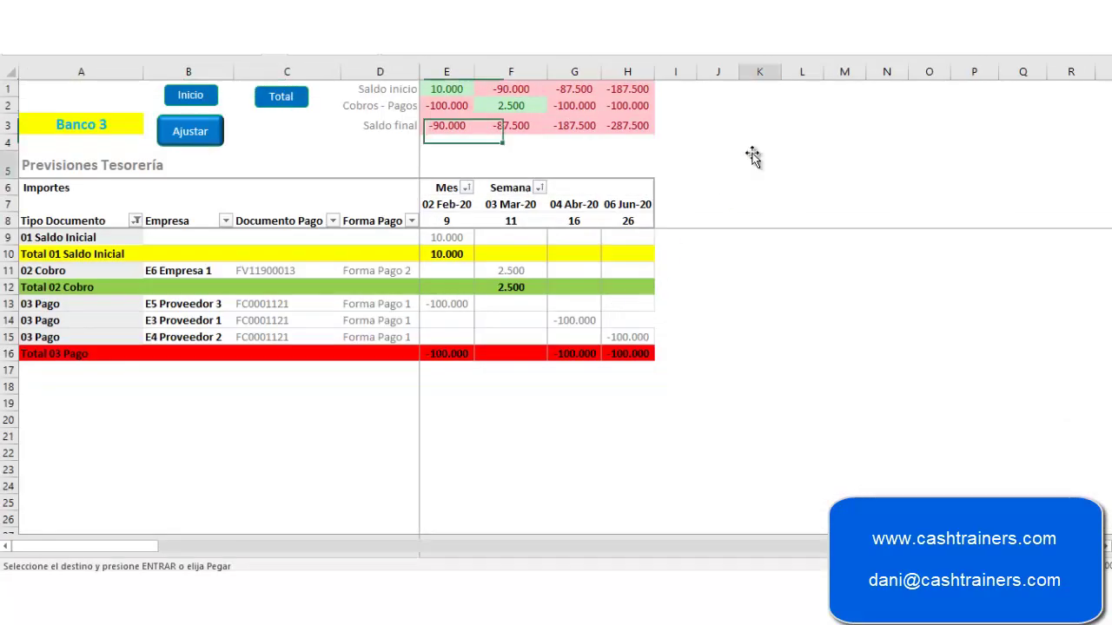
left_click(750, 160)
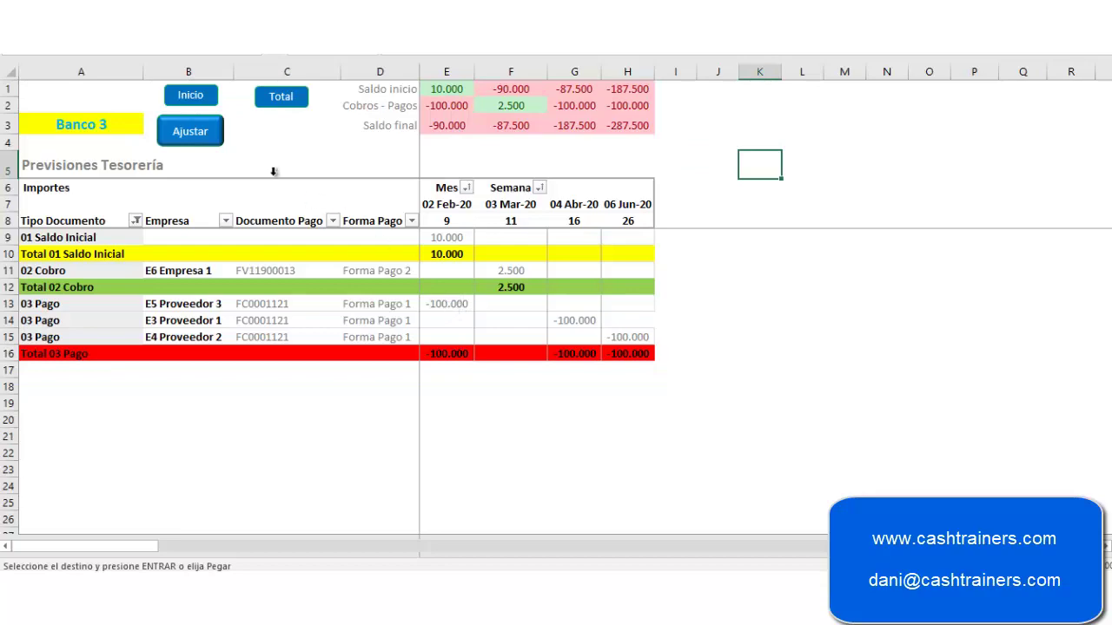
left_click(214, 95)
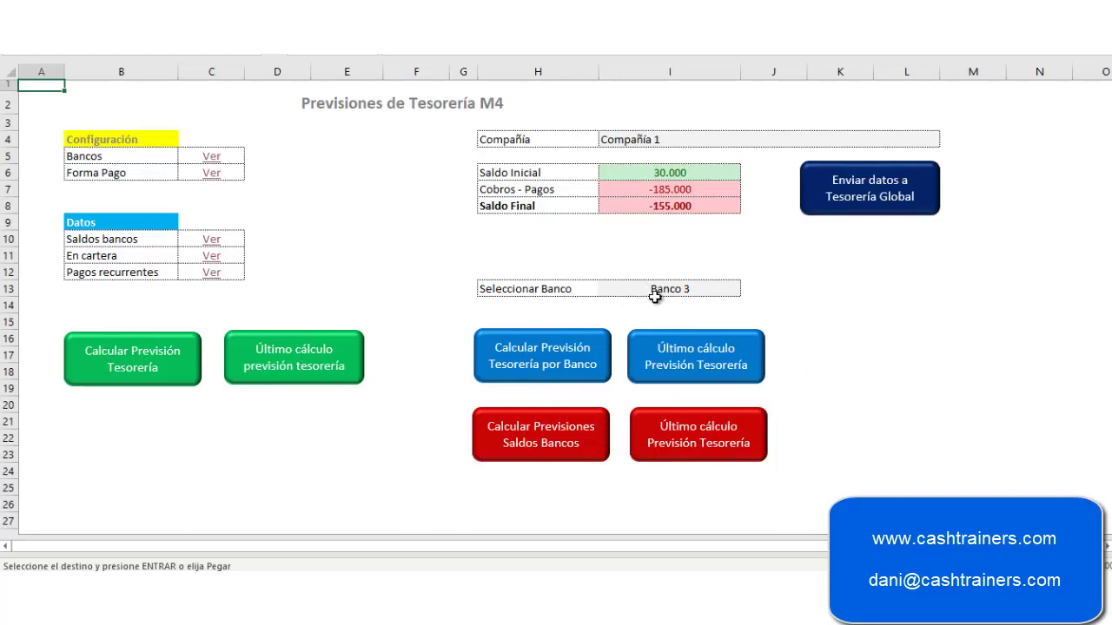
left_click(91, 85)
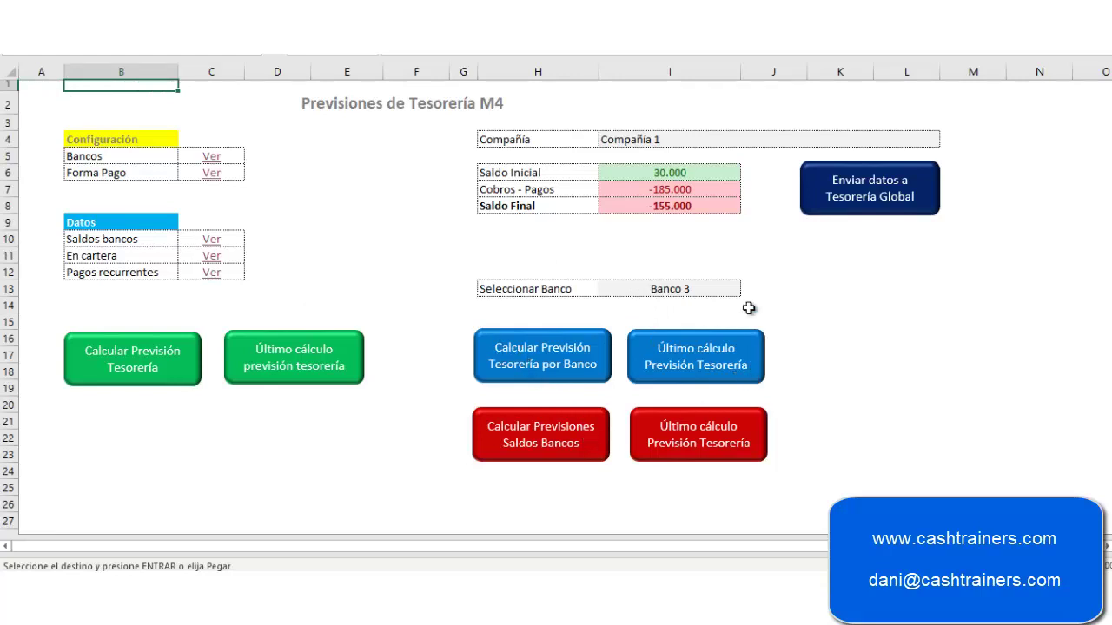
Save Previsiones Tesorería C1 with Ctrl+S and return to the Tesorería varias empresas ejemplo folder.
left_click(51, 85)
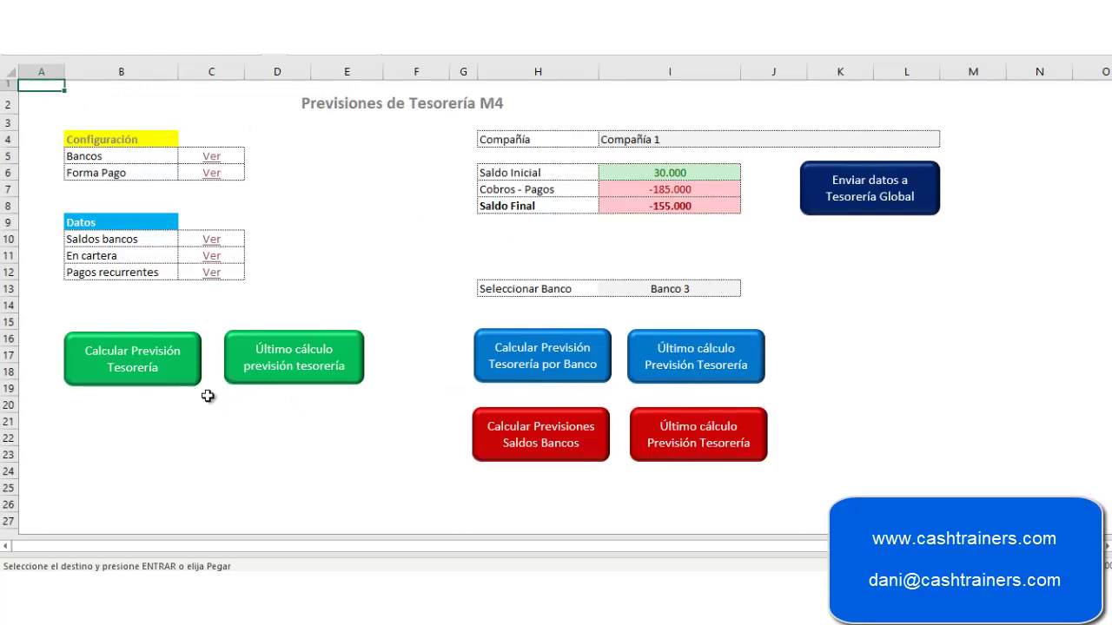
key("ctrl+s")
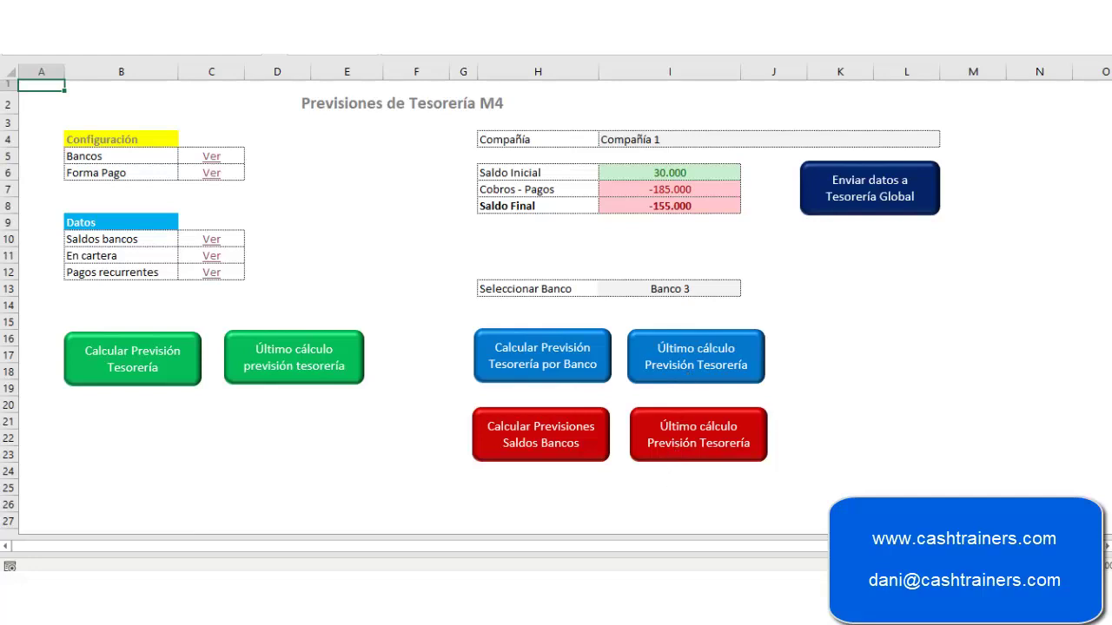
left_click(612, 423)
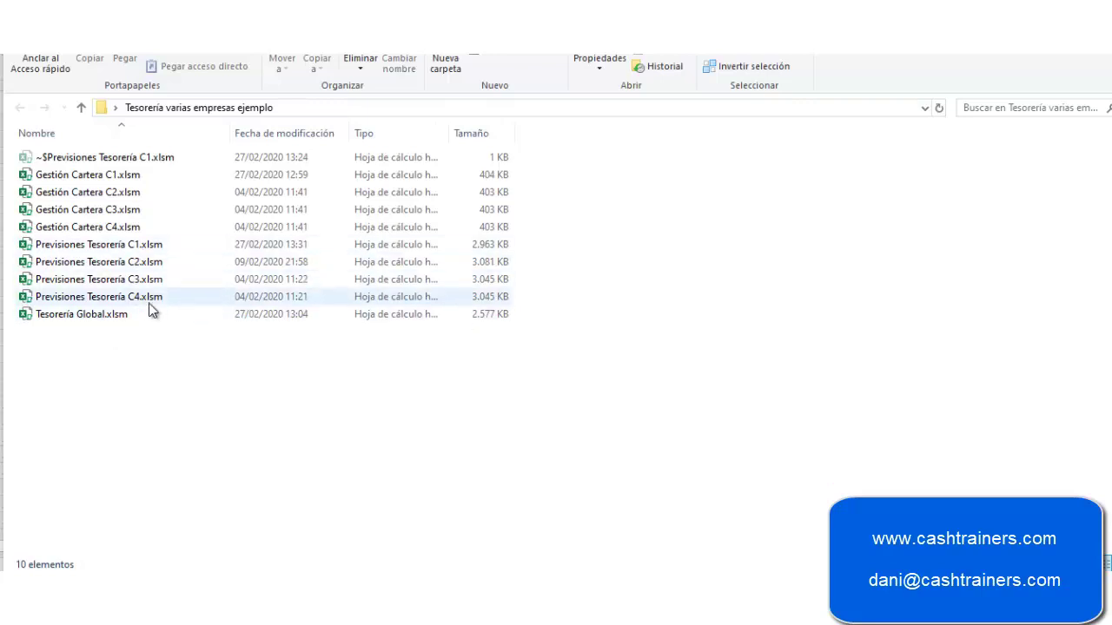
Check Tesorería Global.xlsm in the project folder, then return to the Previsiones de Tesorería M4 workbook.
double_click(150, 296)
left_click(918, 258)
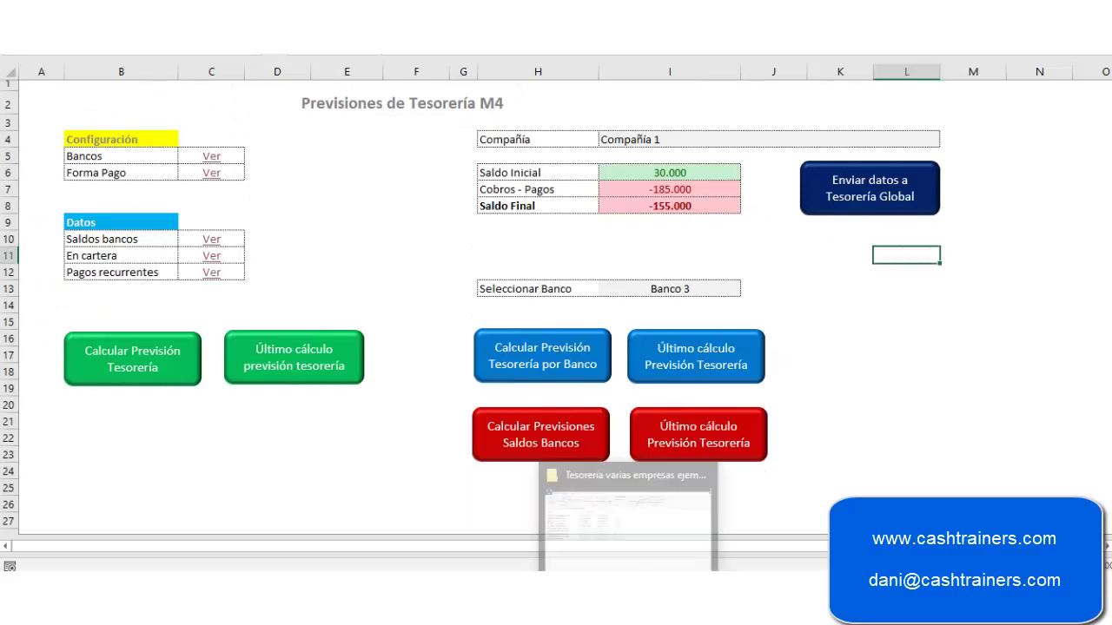
left_click(658, 530)
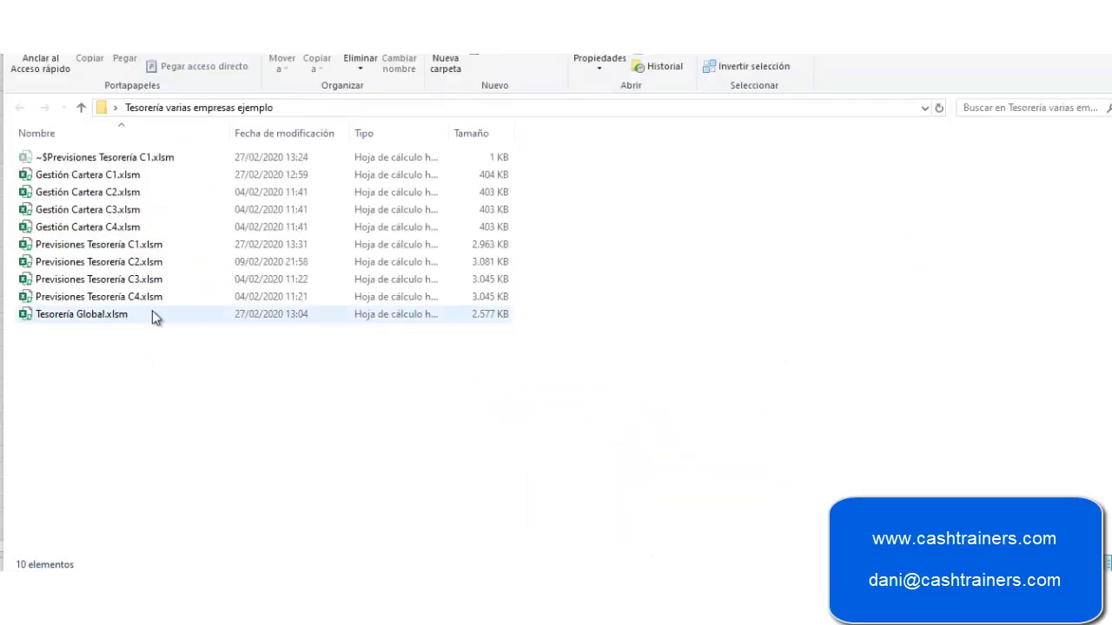
key("alt+Tab")
left_click(876, 292)
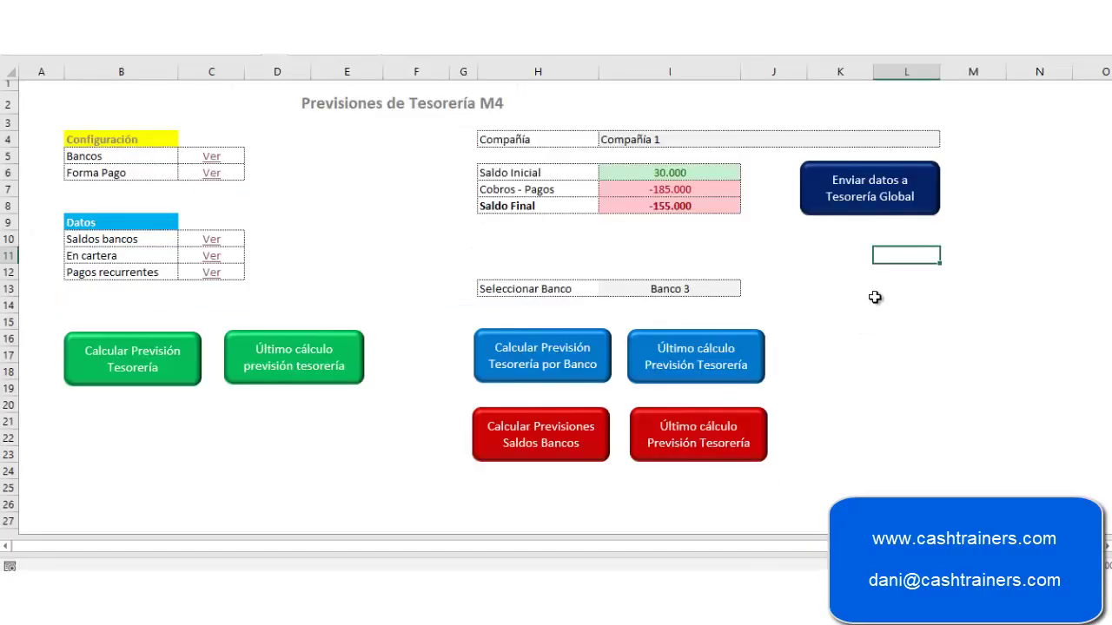
Send Compañía 1's data to Tesorería Global and acknowledge the completion message.
left_click(869, 198)
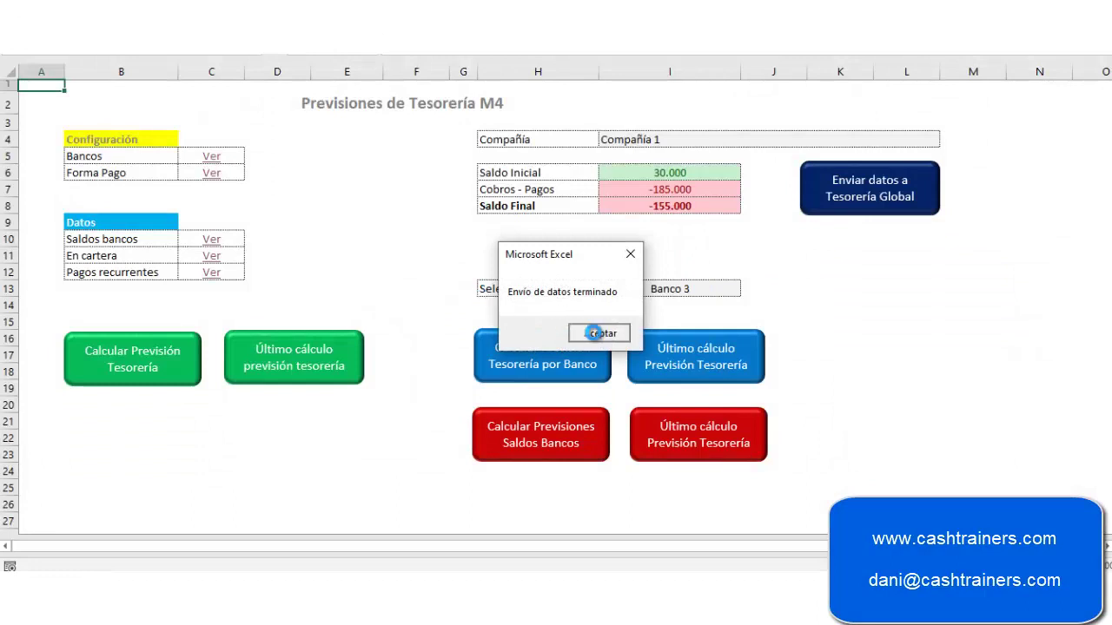
left_click(612, 334)
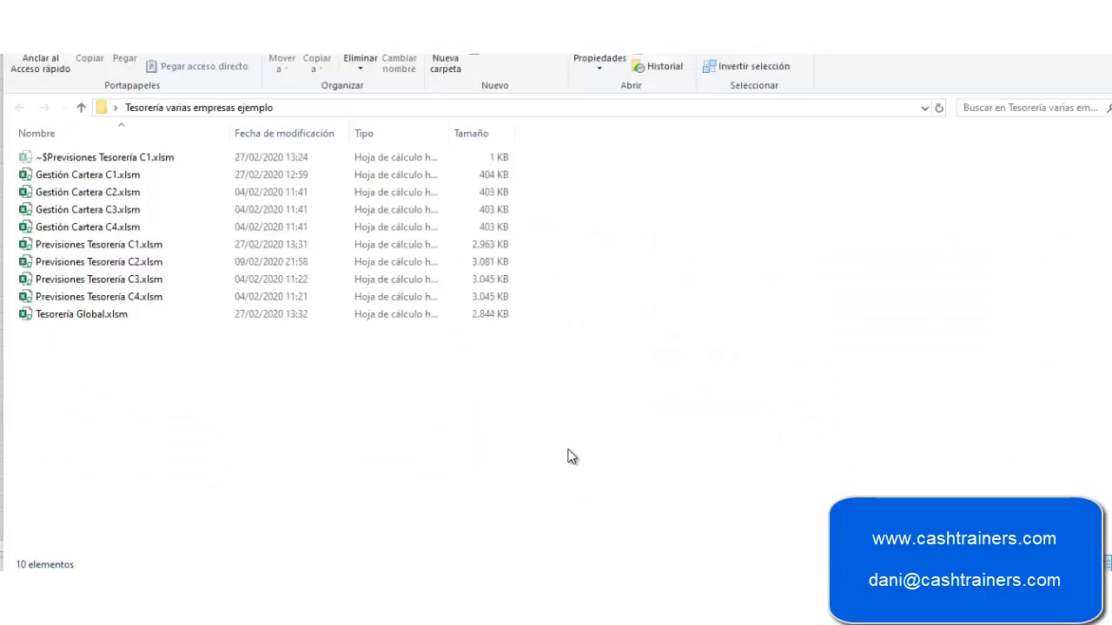
Open Tesorería Global.xlsm to view Compañía 1's balances and the Posición Global totals.
double_click(80, 317)
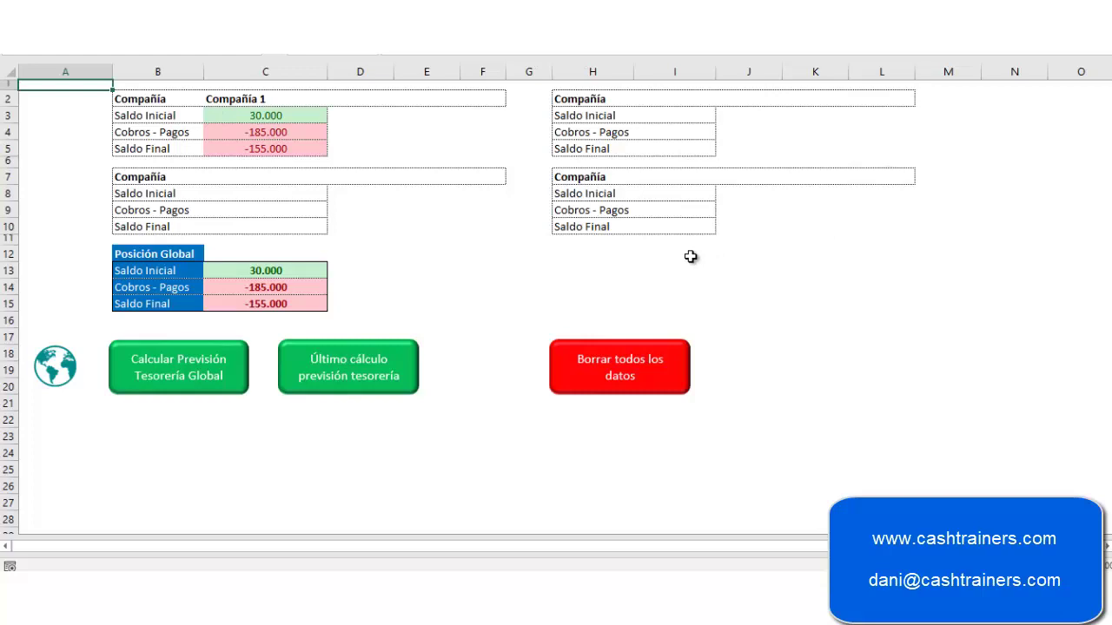
Run Calcular Previsión Tesorería Global to build the pivot ending at -155.000 in week 26.
left_click(194, 372)
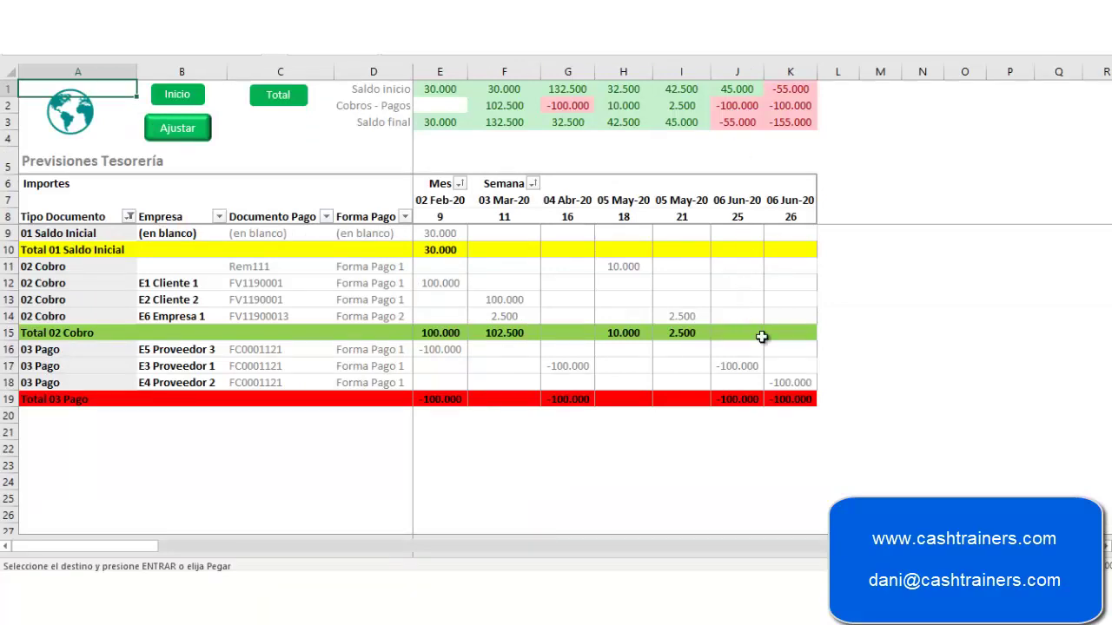
Return Tesorería Global to its Inicio summary sheet and switch to the project folder.
left_click(179, 97)
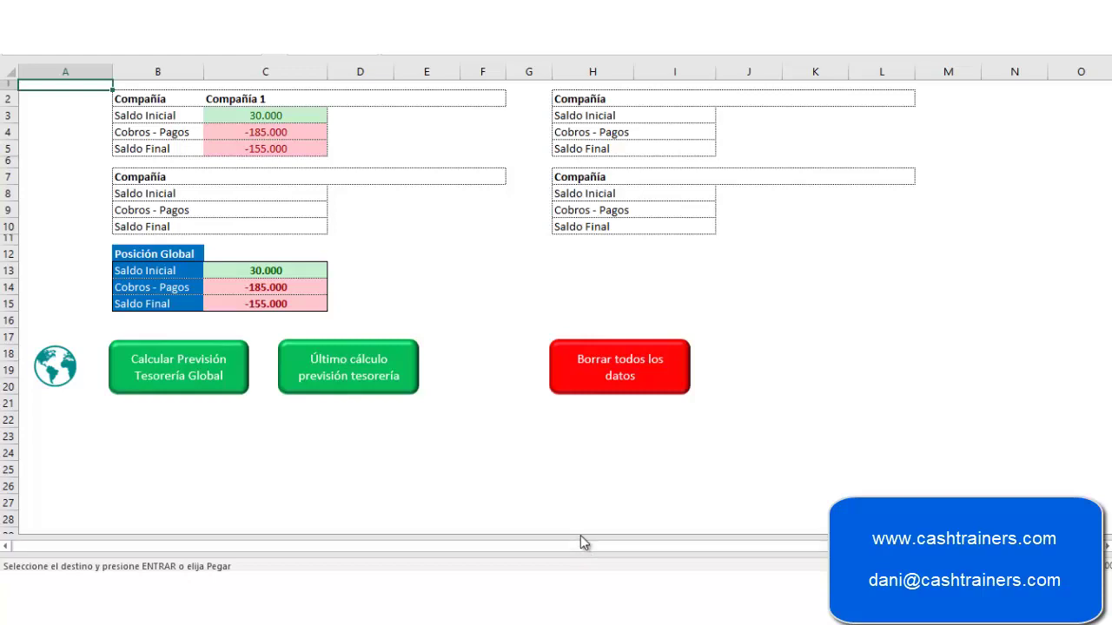
key("alt+Tab")
left_click(629, 470)
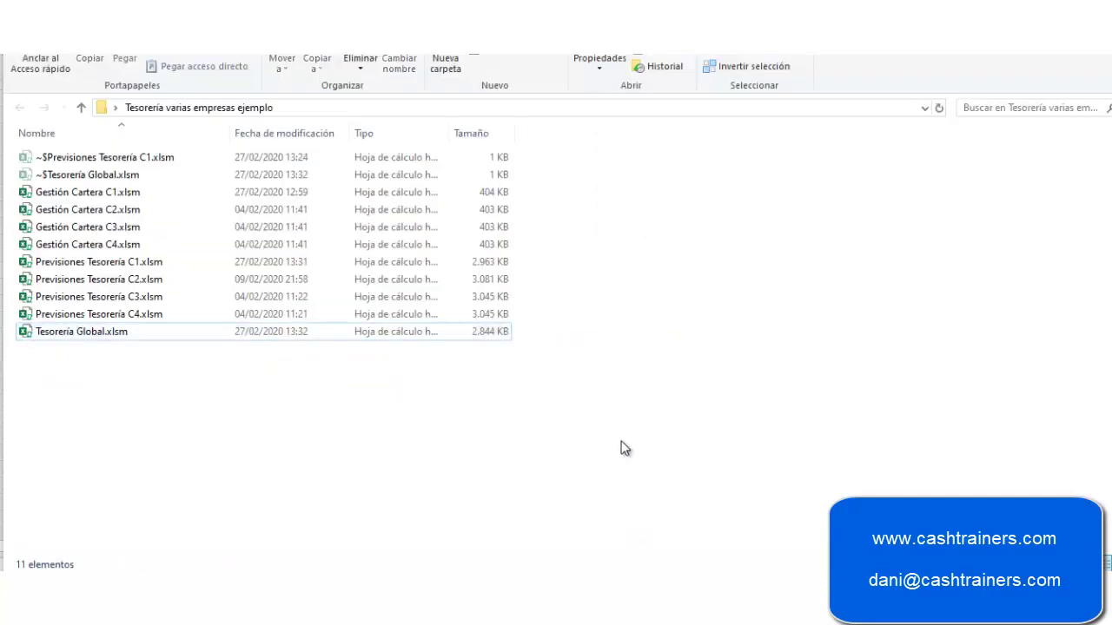